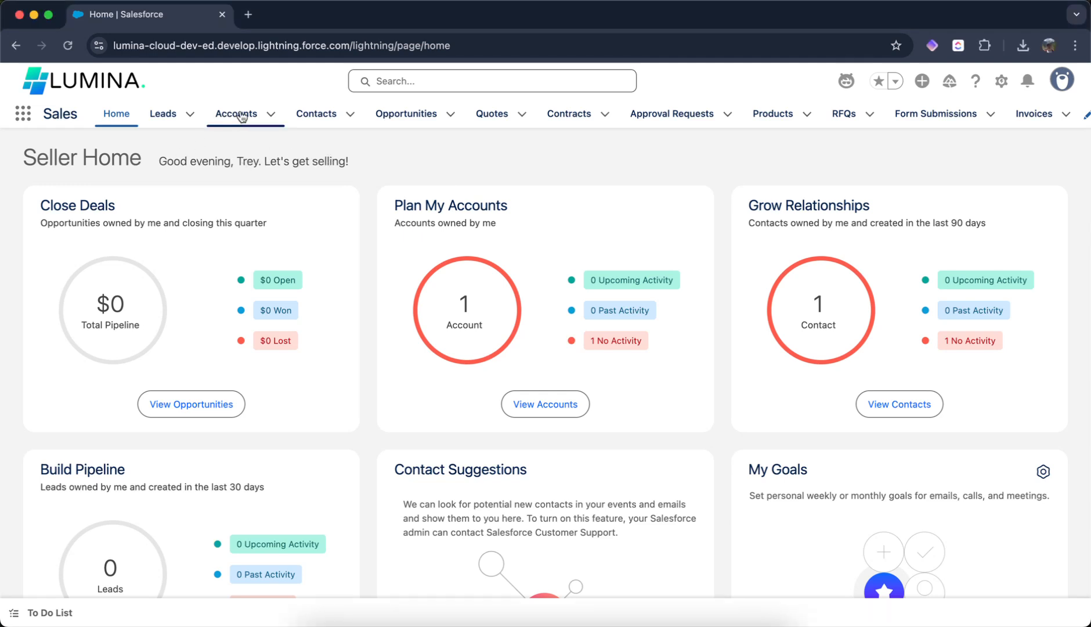
- Open the Contact object's setup from the Contacts list
left_click(313, 119)
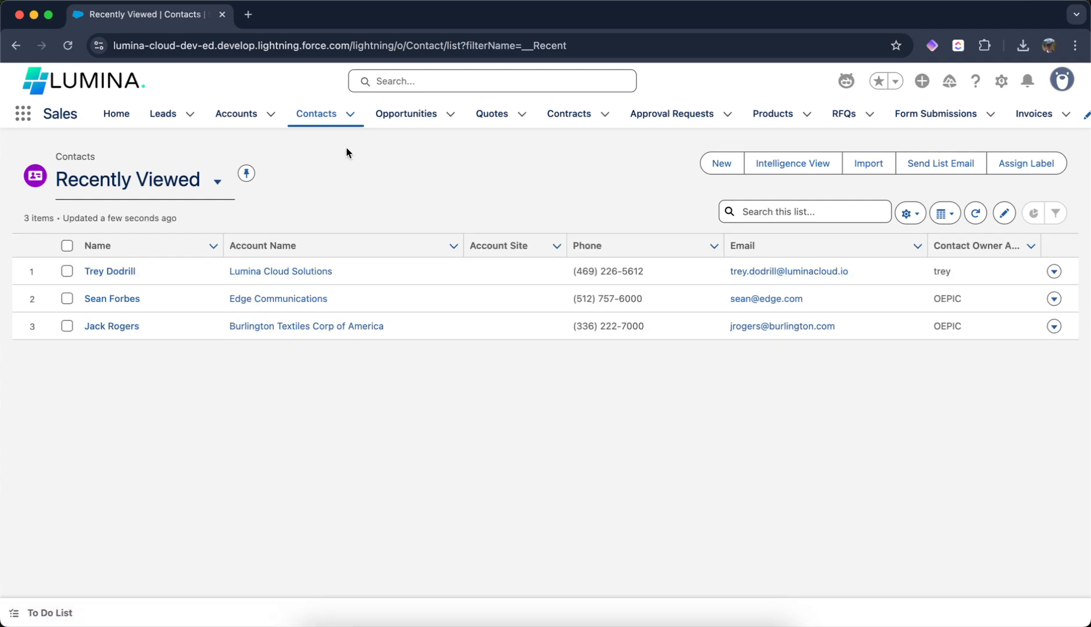
left_click(1001, 81)
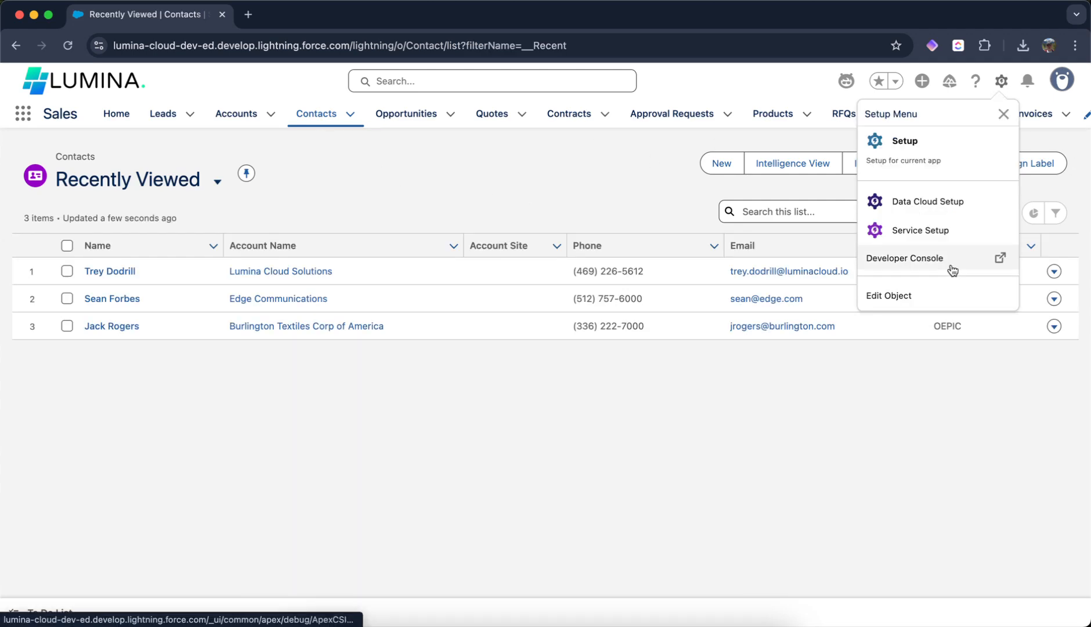
left_click(942, 306)
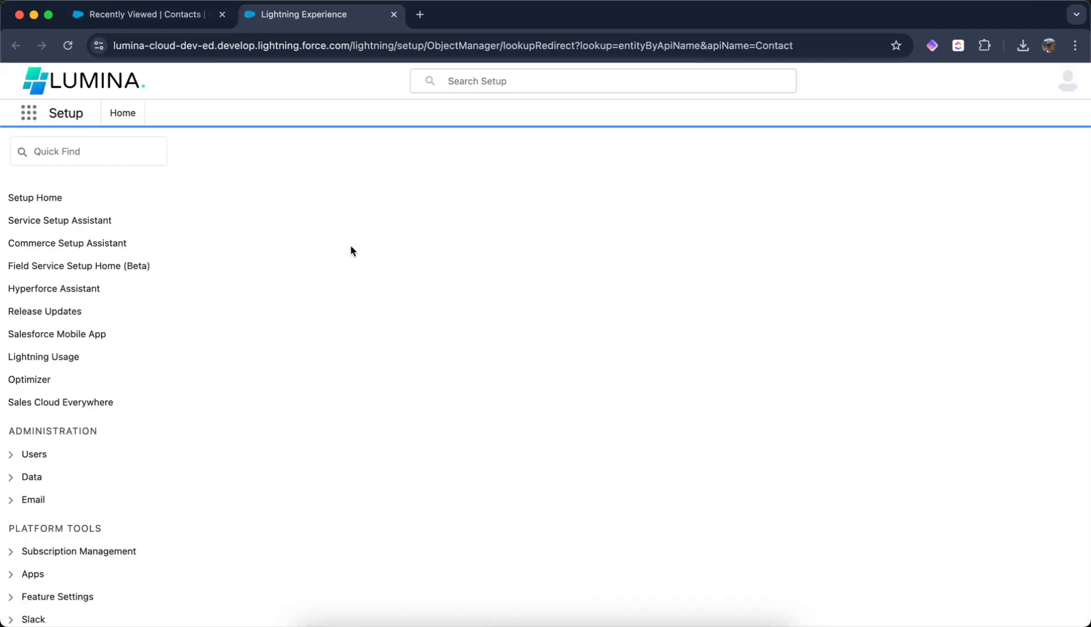
- Search the Contact's Fields & Relationships for "last ac"
left_click(86, 309)
left_click(652, 227)
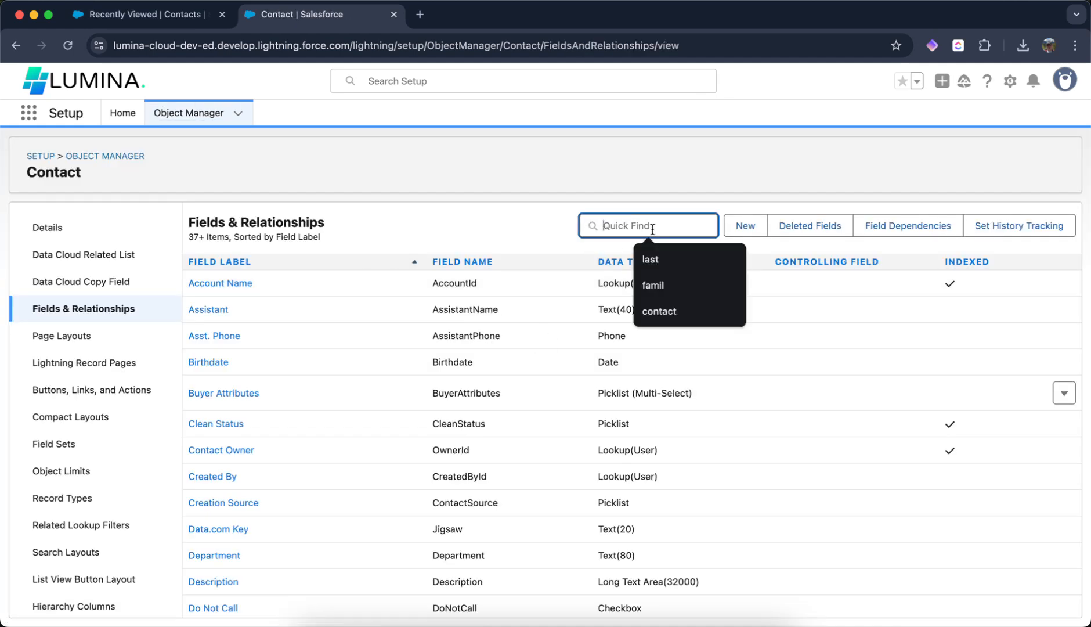
type("last ac")
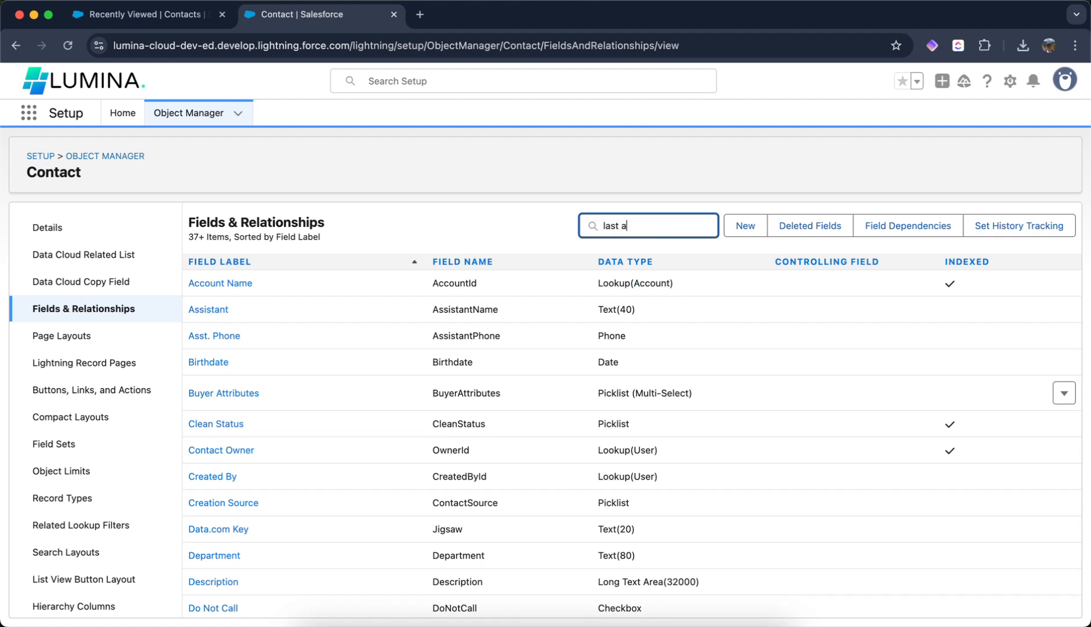
- Start a new custom field on Contact with the Formula data type
left_click(730, 227)
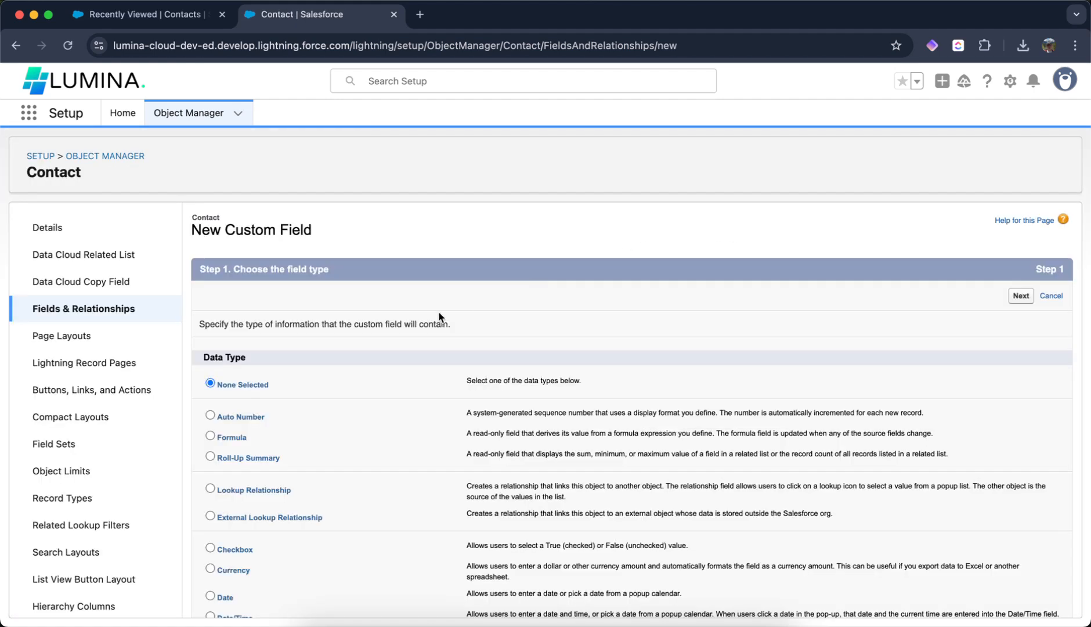
scroll(365, 373, "down", 1)
left_click(210, 377)
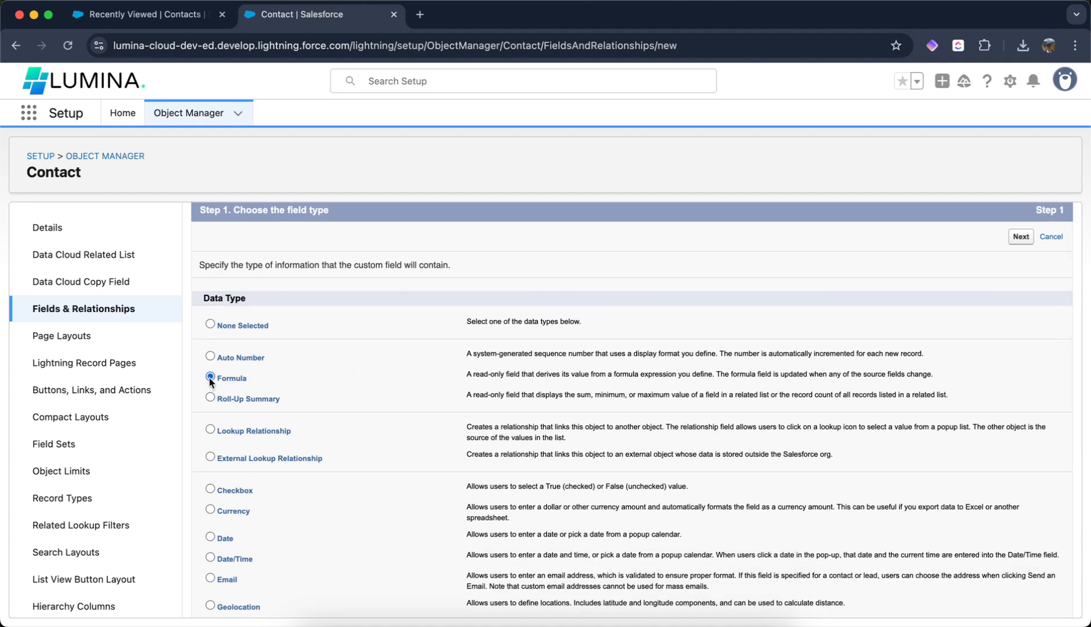
left_click(1020, 237)
- Set the field label to Last Activity Date, letting the field name fill in
type("La")
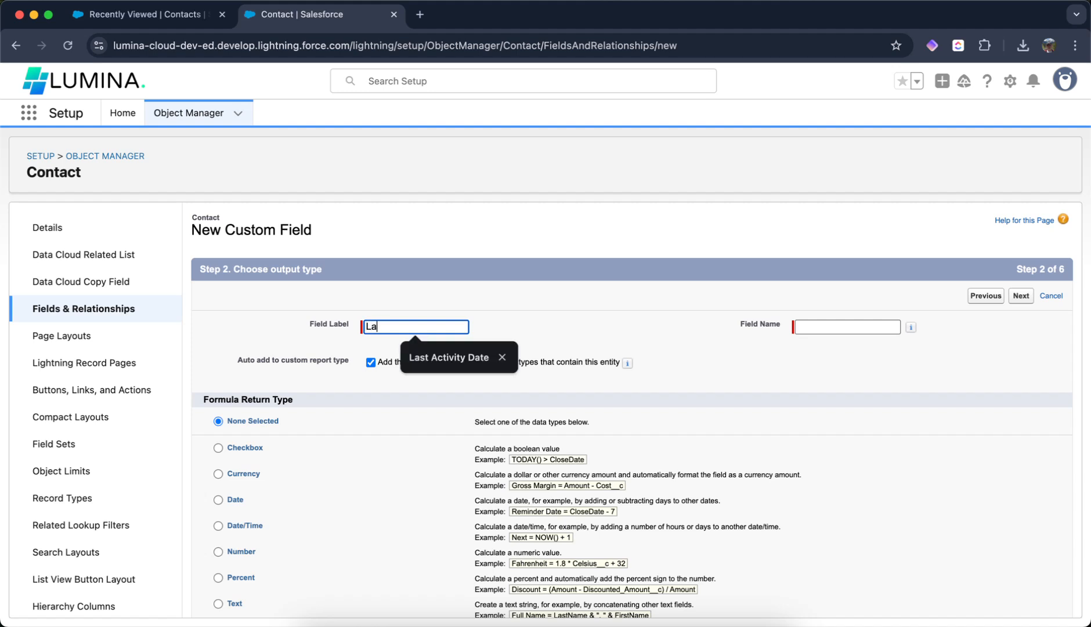
type("s")
left_click(439, 358)
key("Tab")
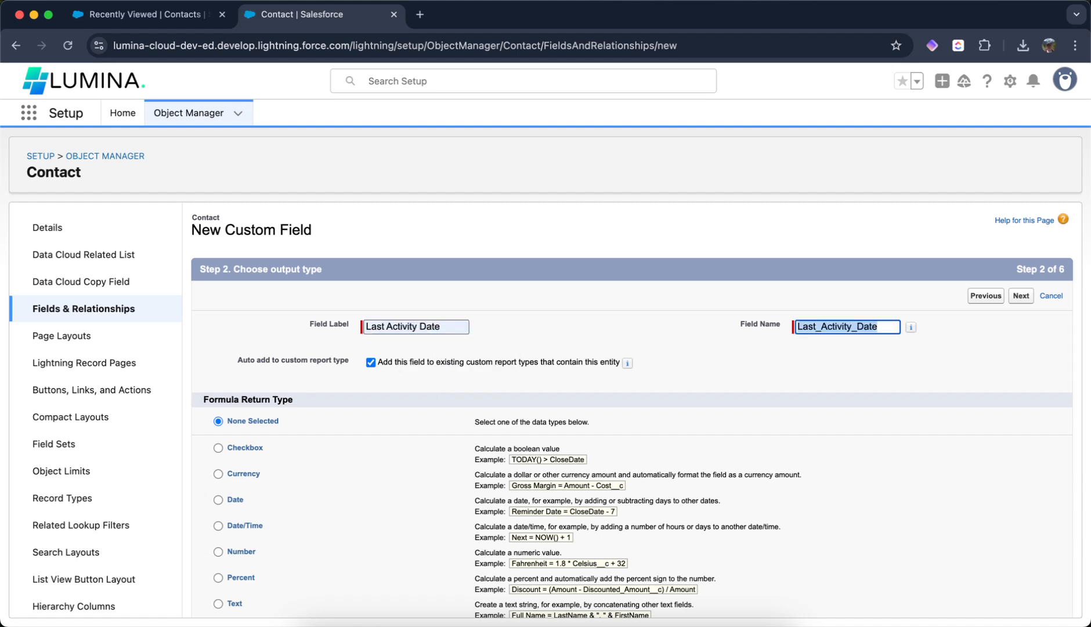
- Choose Date as the formula return type and continue
scroll(550, 325, "down", 2)
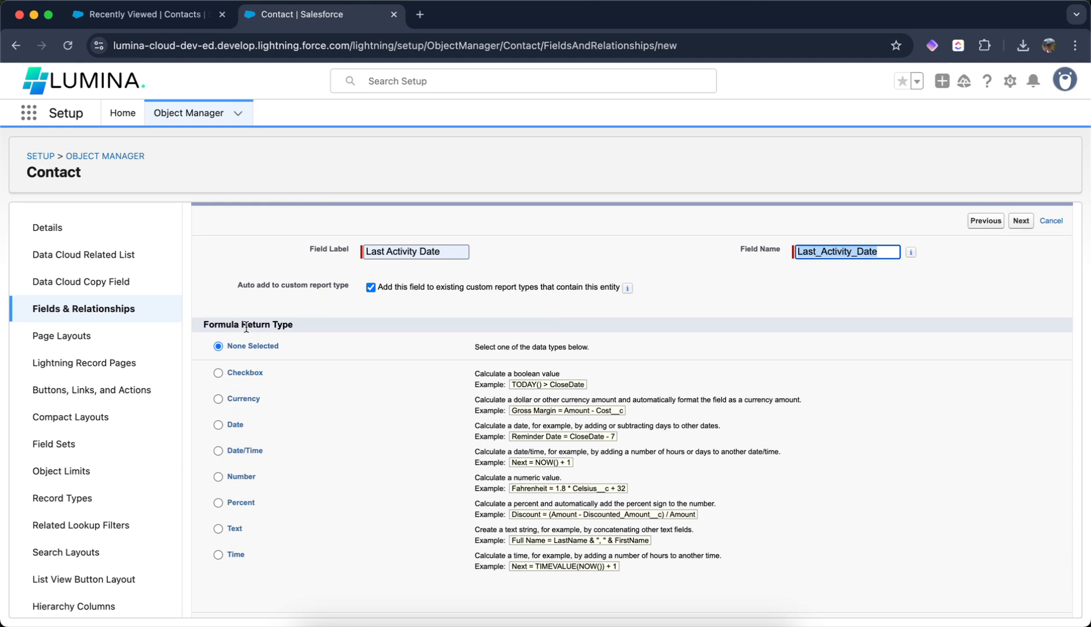
left_click(235, 425)
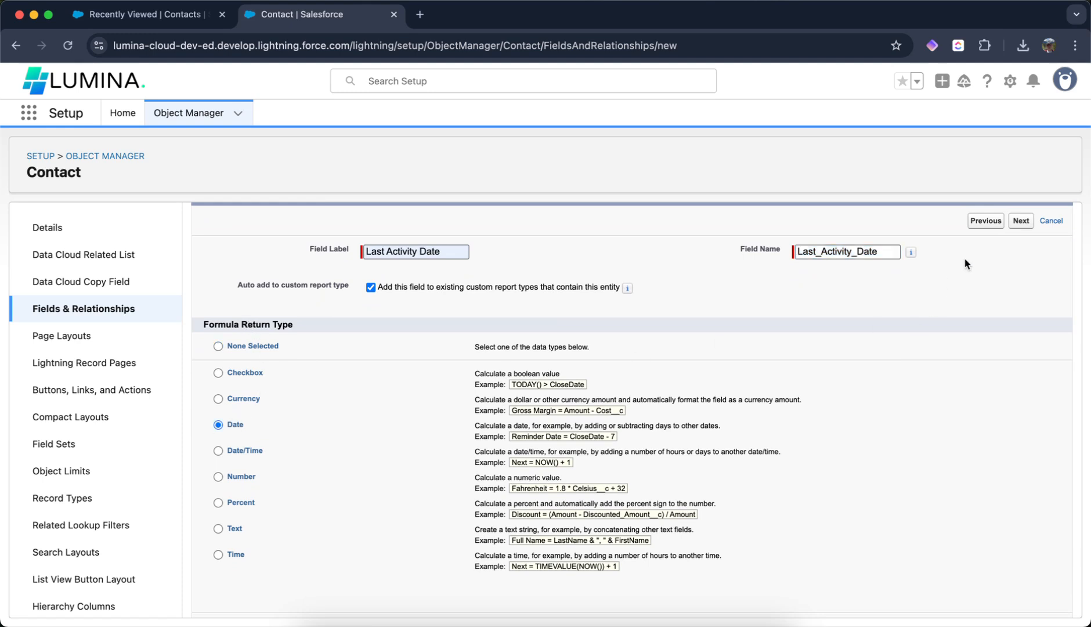
left_click(1017, 221)
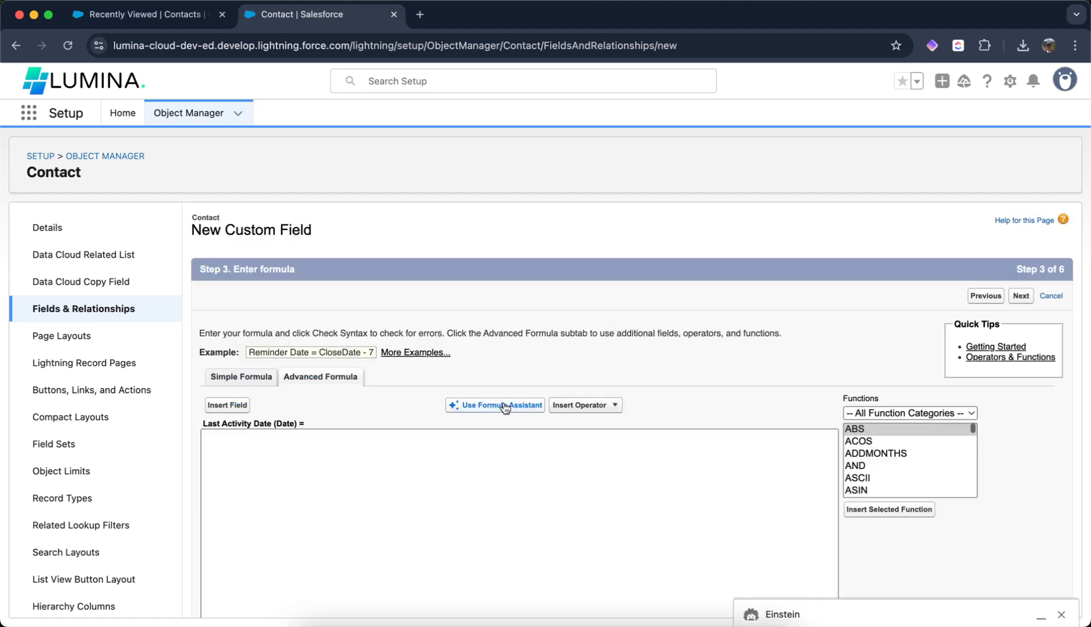
- Insert the Contact's Last Activity field into the advanced formula editor
scroll(402, 468, "down", 2)
scroll(402, 468, "down", 2)
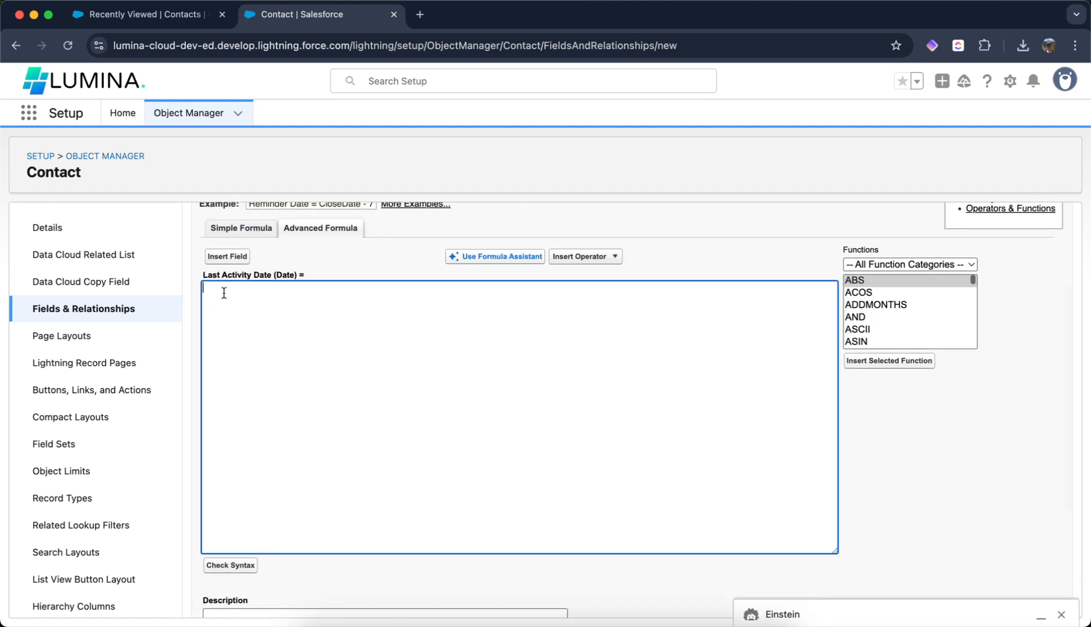
left_click(233, 259)
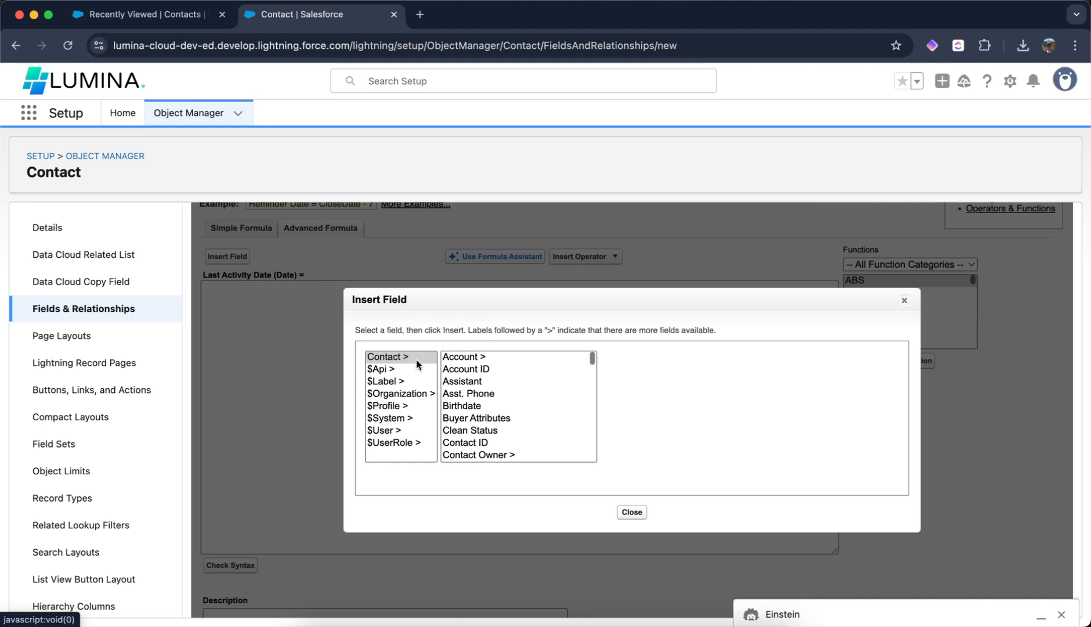
left_click(505, 356)
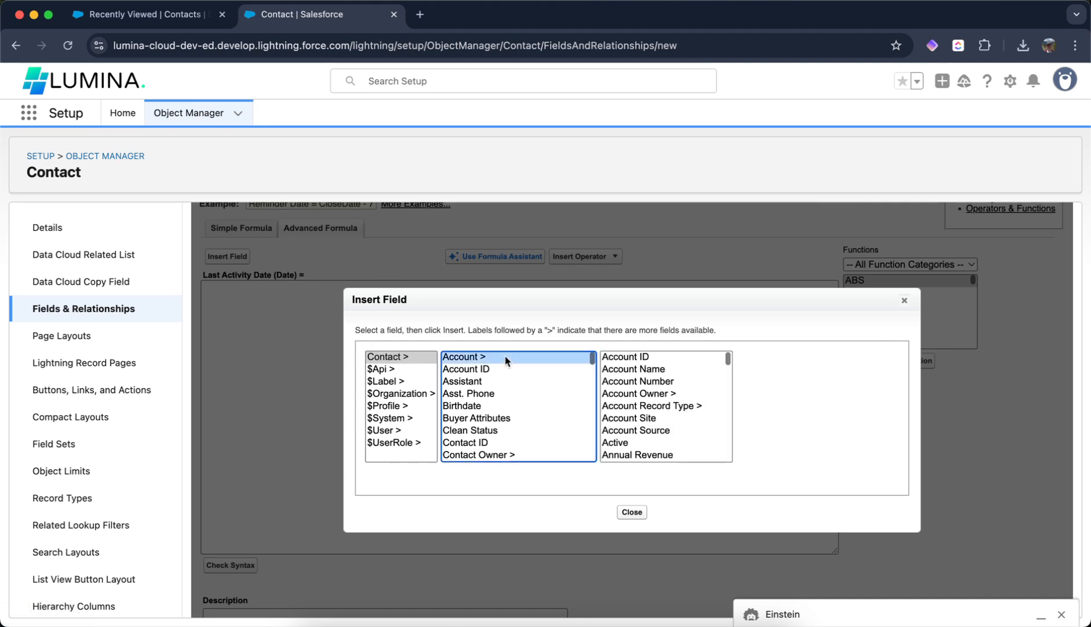
key("l")
scroll(501, 416, "down", 2)
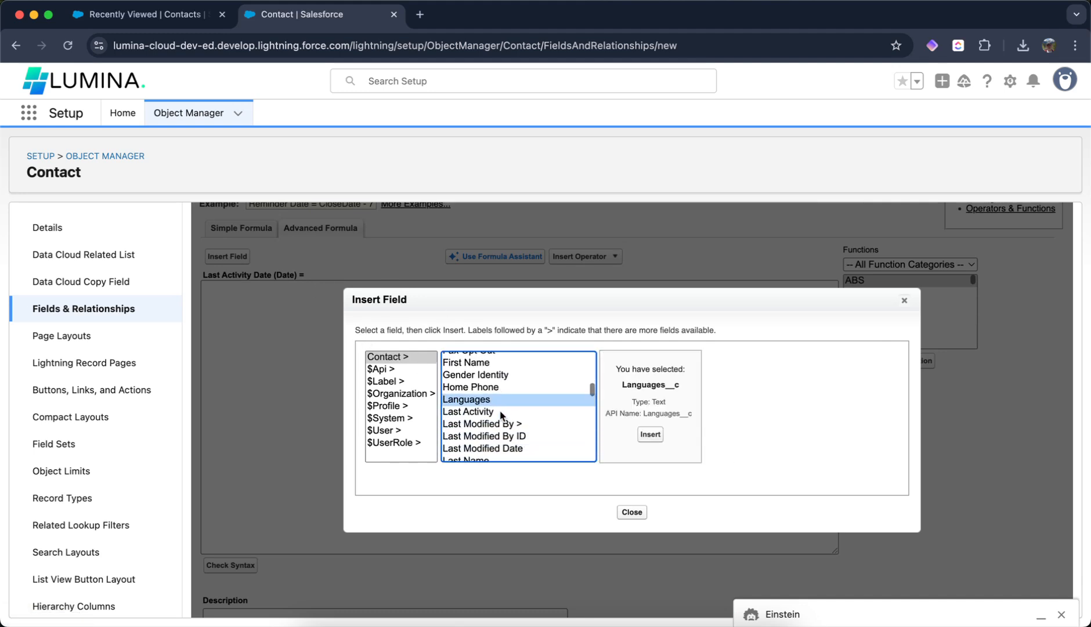
left_click(471, 413)
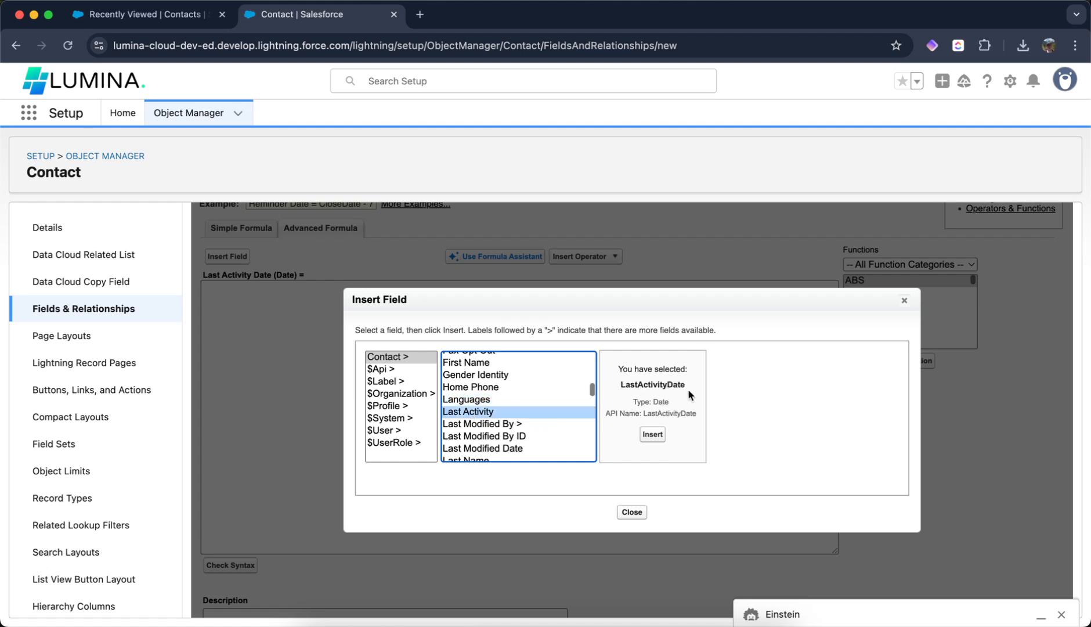
left_click(652, 434)
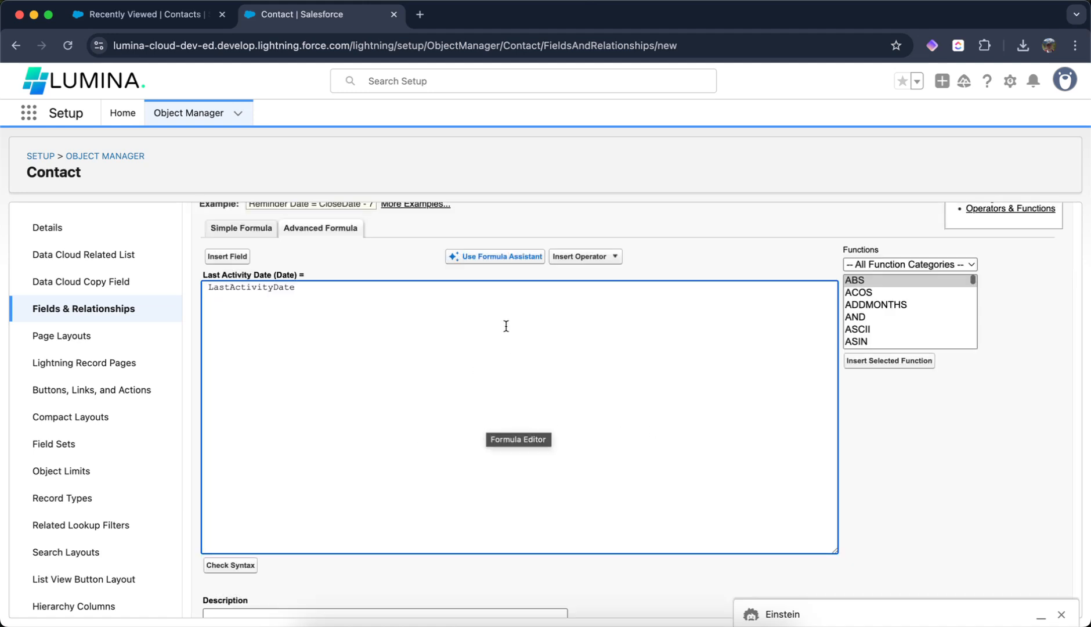
- Review the formula and move on to the field-level security step
scroll(454, 383, "down", 1)
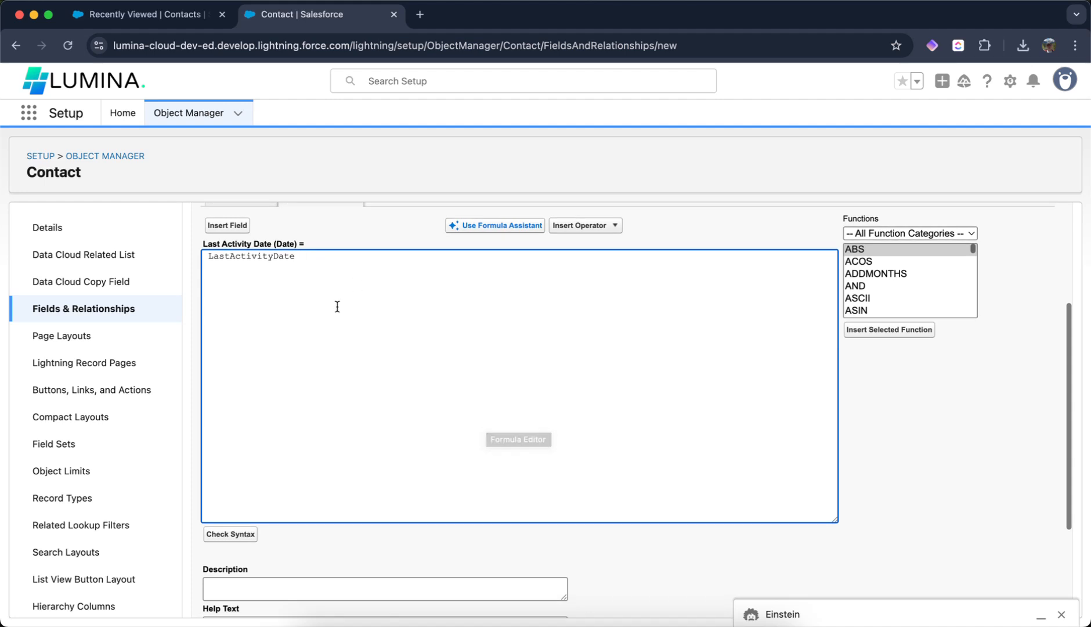
scroll(326, 419, "down", 5)
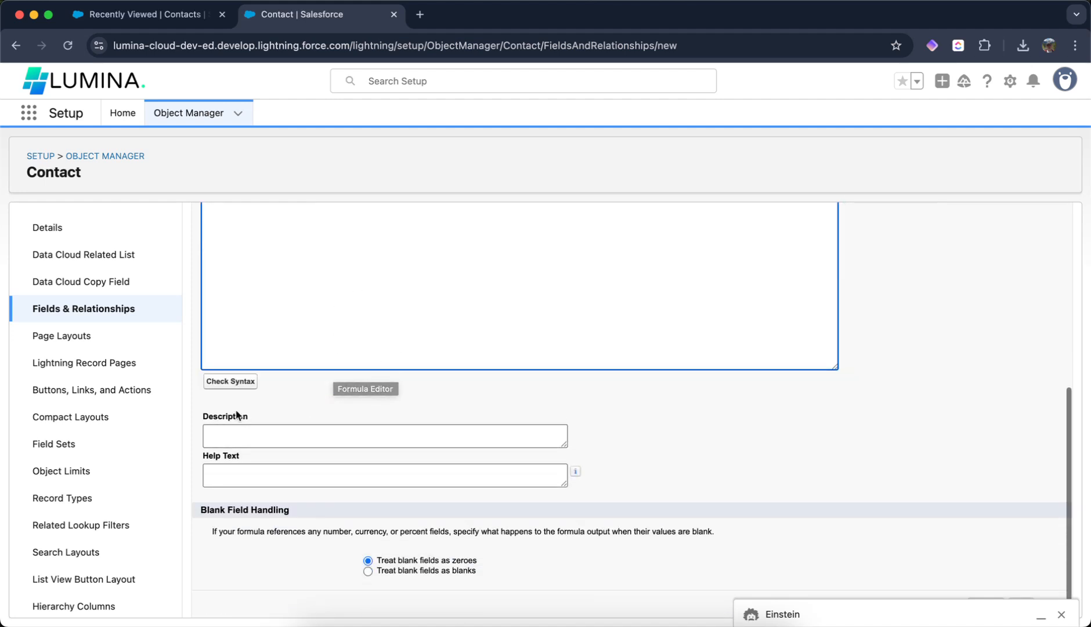
scroll(416, 392, "down", 5)
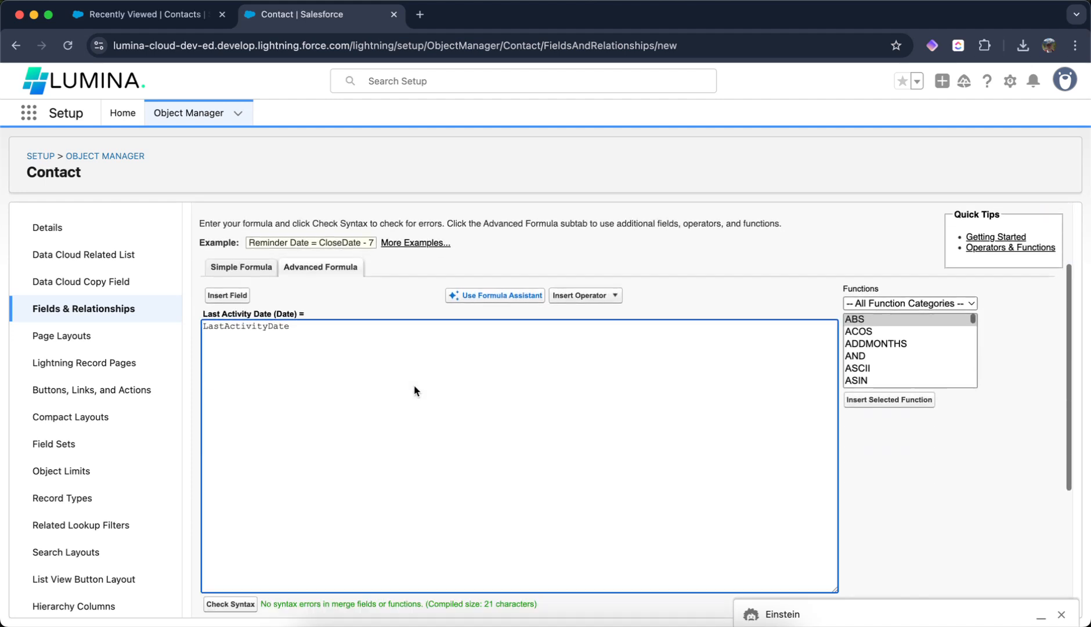
scroll(667, 366, "up", 5)
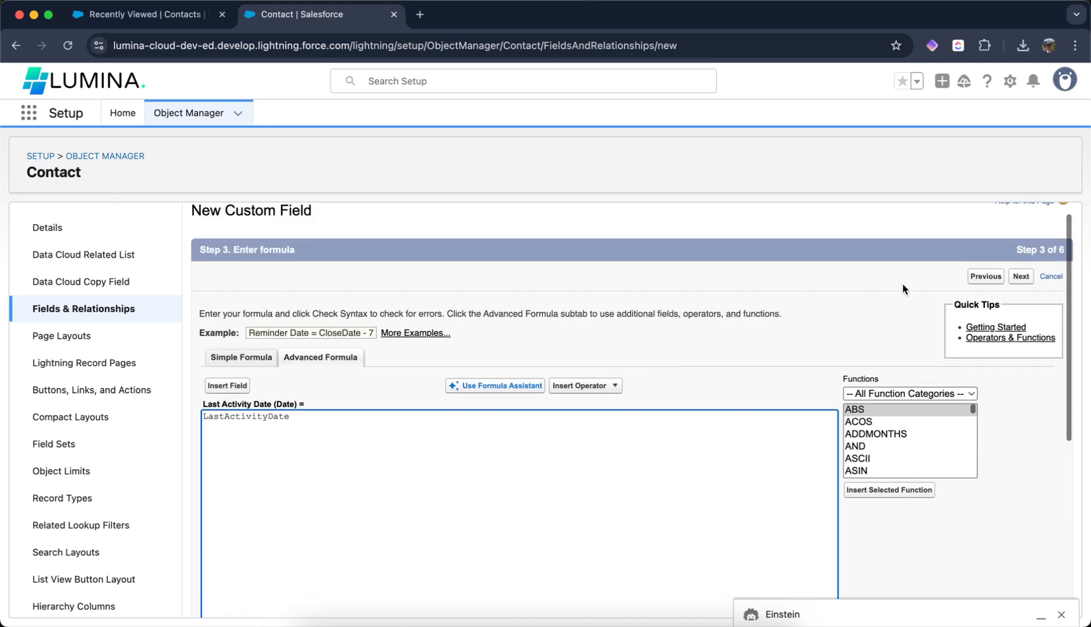
left_click(1021, 277)
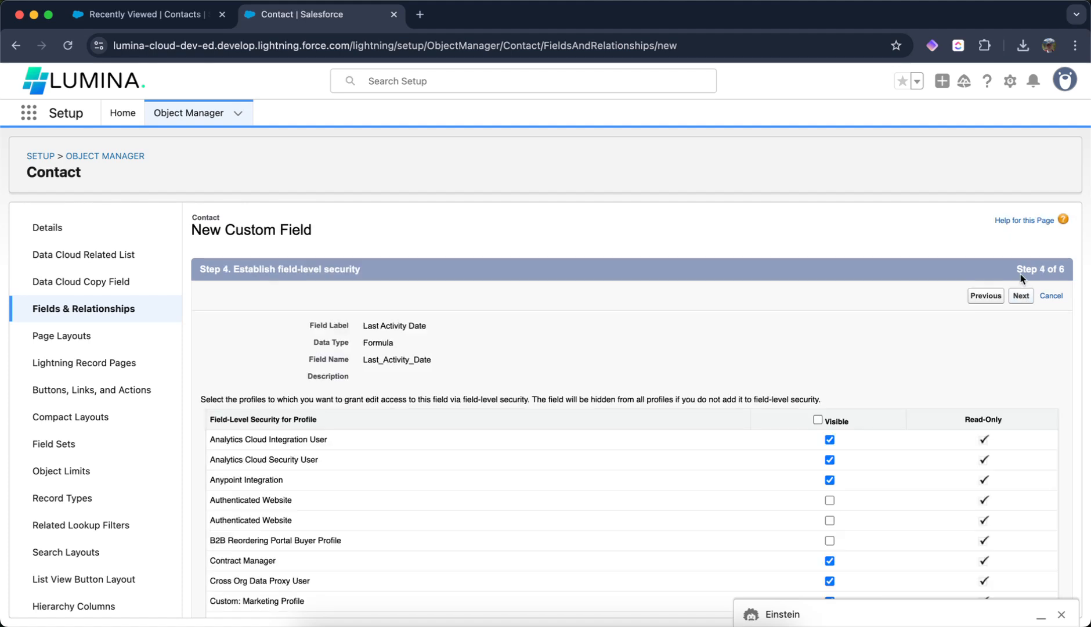
- Keep the default field-level security and Contact Layout, and save the new field
scroll(792, 309, "down", 1)
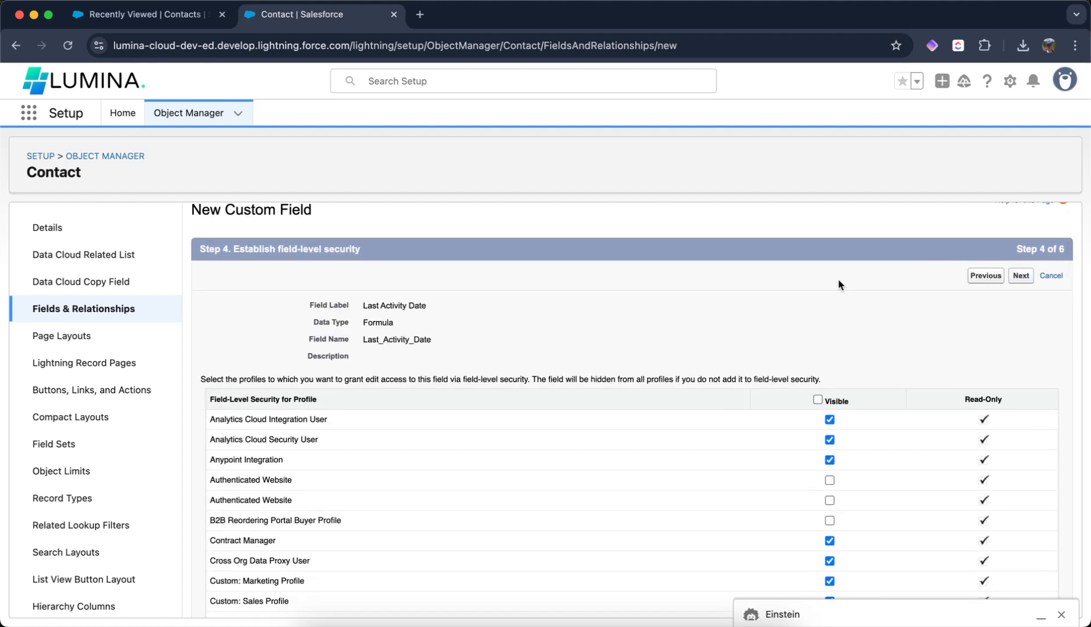
left_click(1020, 296)
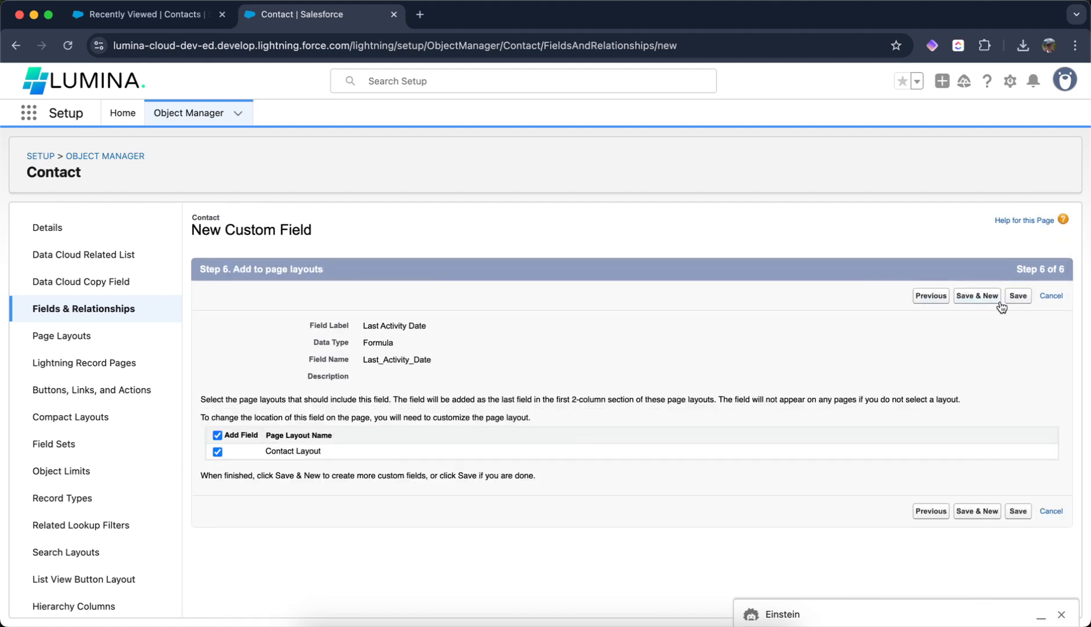
left_click(1016, 296)
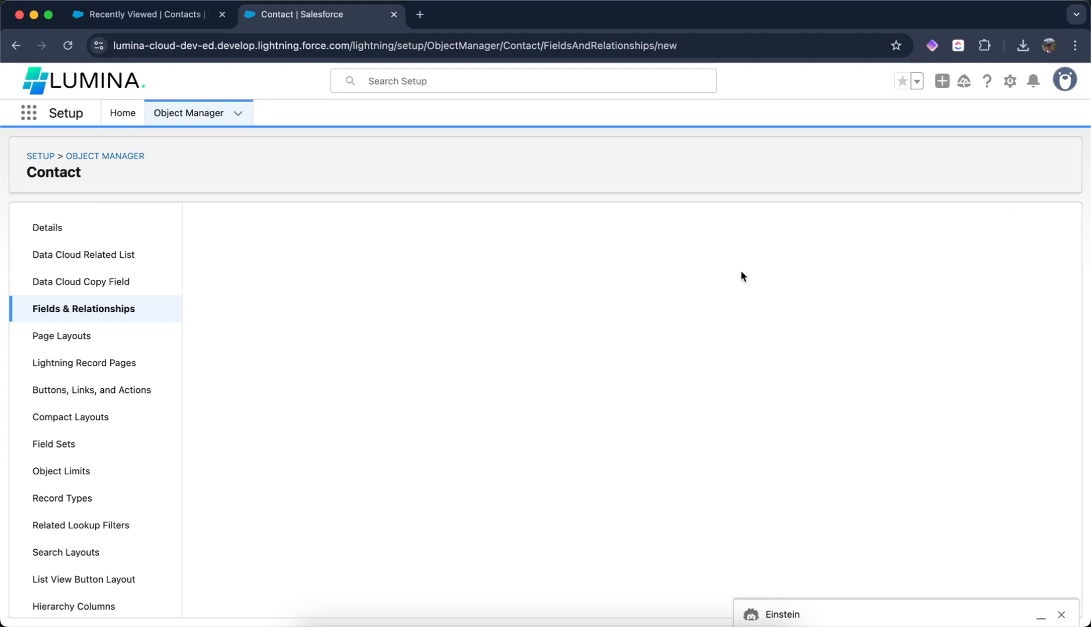
- Return to the Contacts list and open the first contact's record
left_click(156, 16)
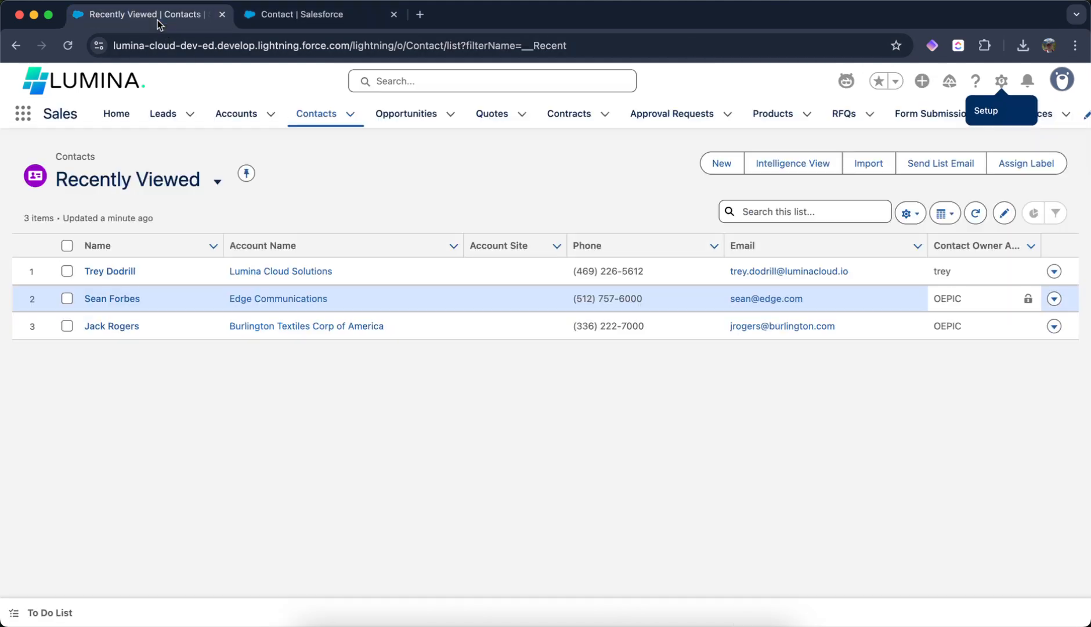
left_click(109, 271)
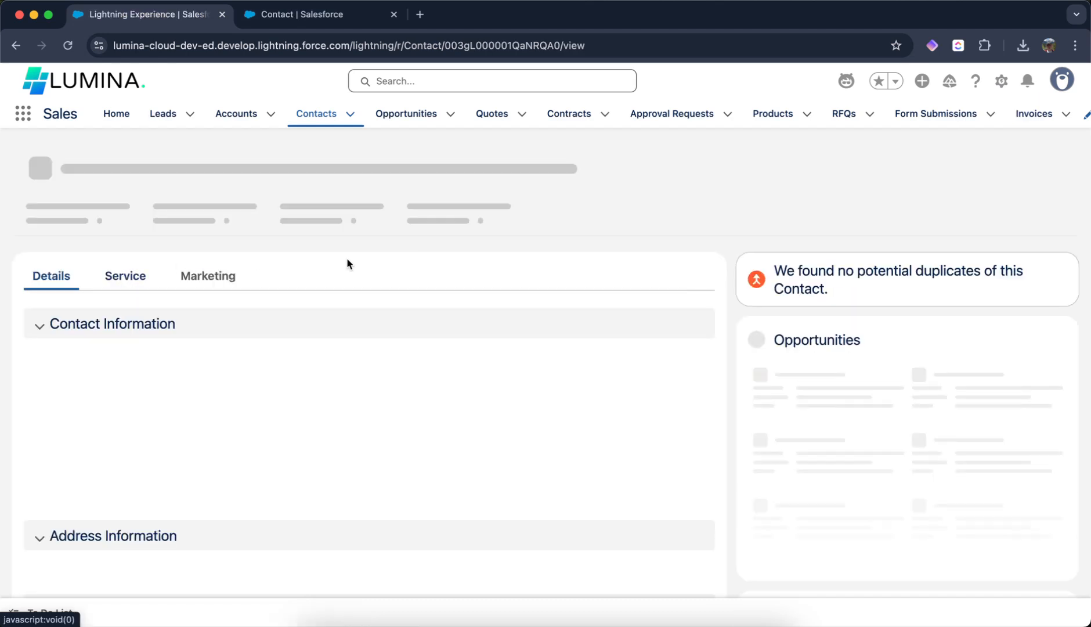
- Edit the contact record page and move the Last Activity Date field into the second column
left_click(1001, 80)
left_click(894, 295)
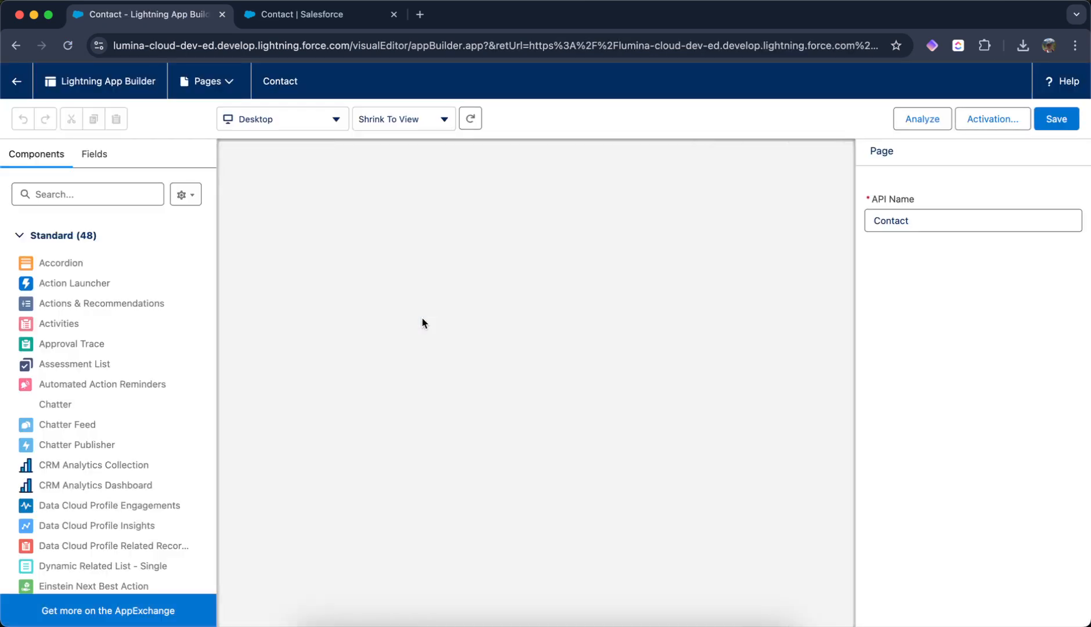
scroll(424, 324, "down", 2)
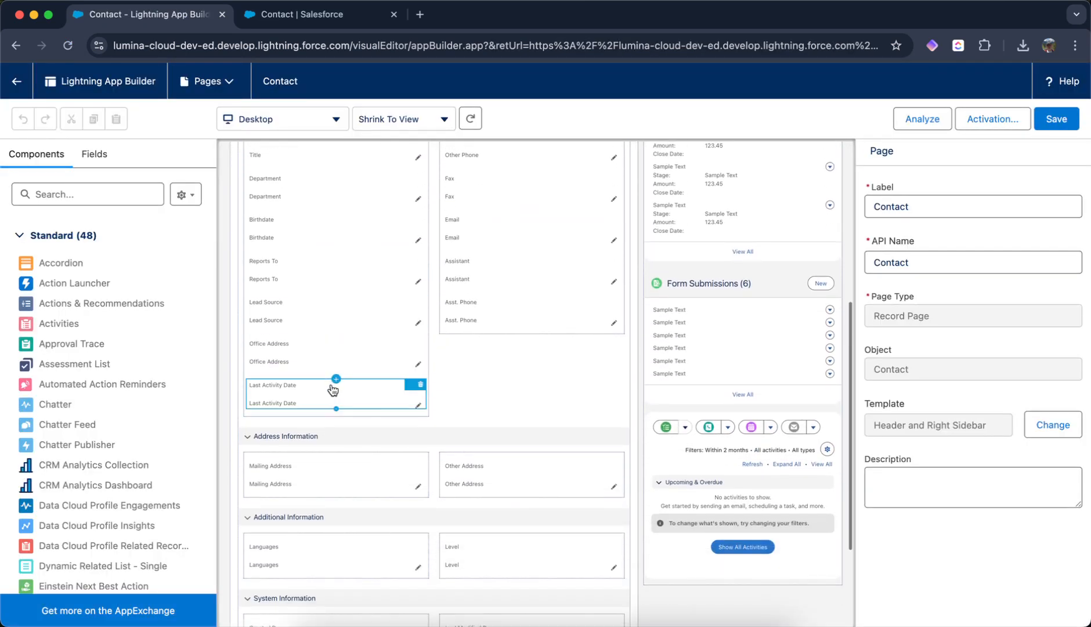
left_click_drag(357, 390, 512, 329)
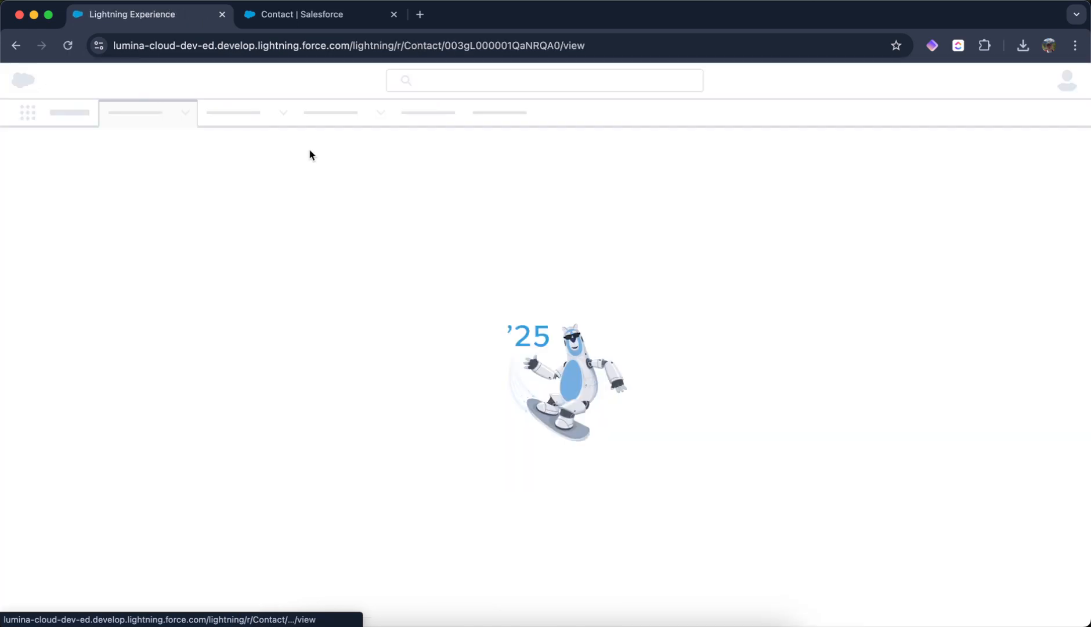
- Log a call on the contact's record with the comment "called" and save it
scroll(448, 297, "down", 5)
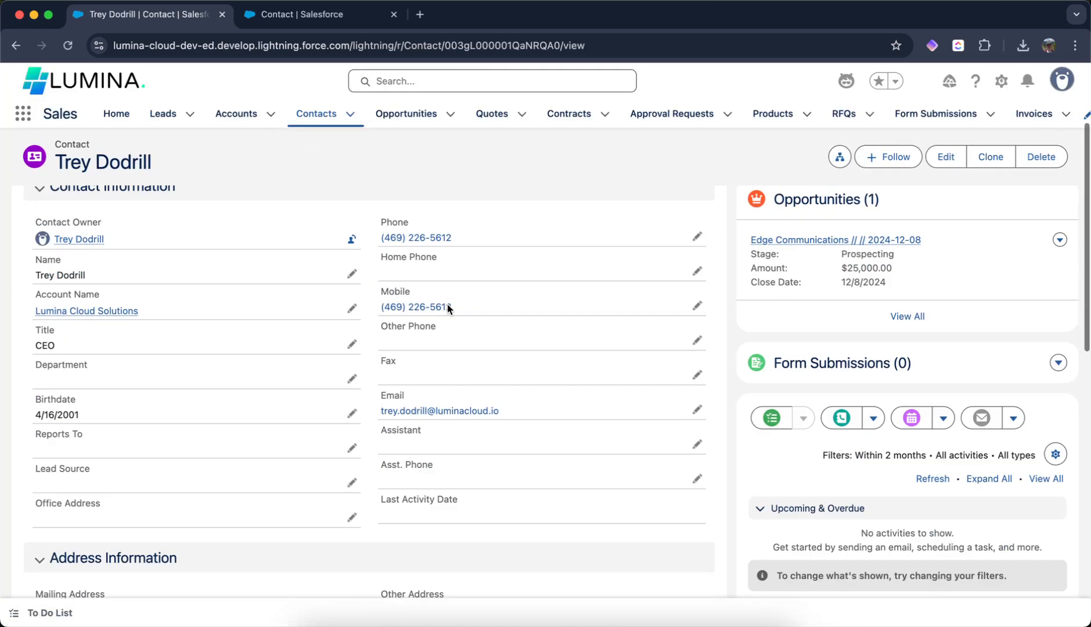
scroll(576, 283, "up", 6)
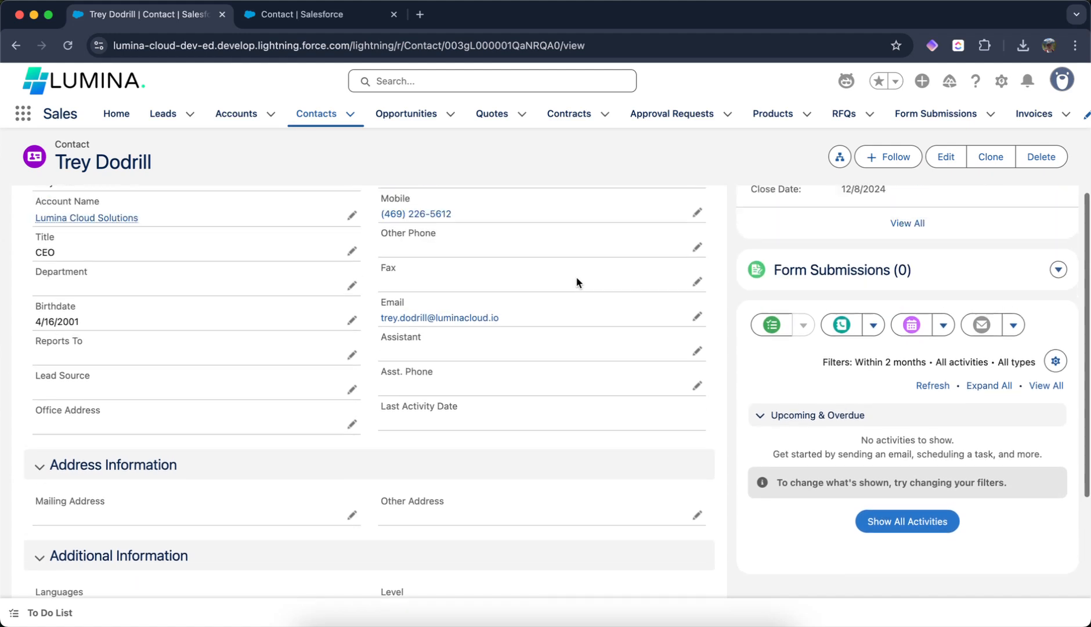
scroll(792, 384, "down", 5)
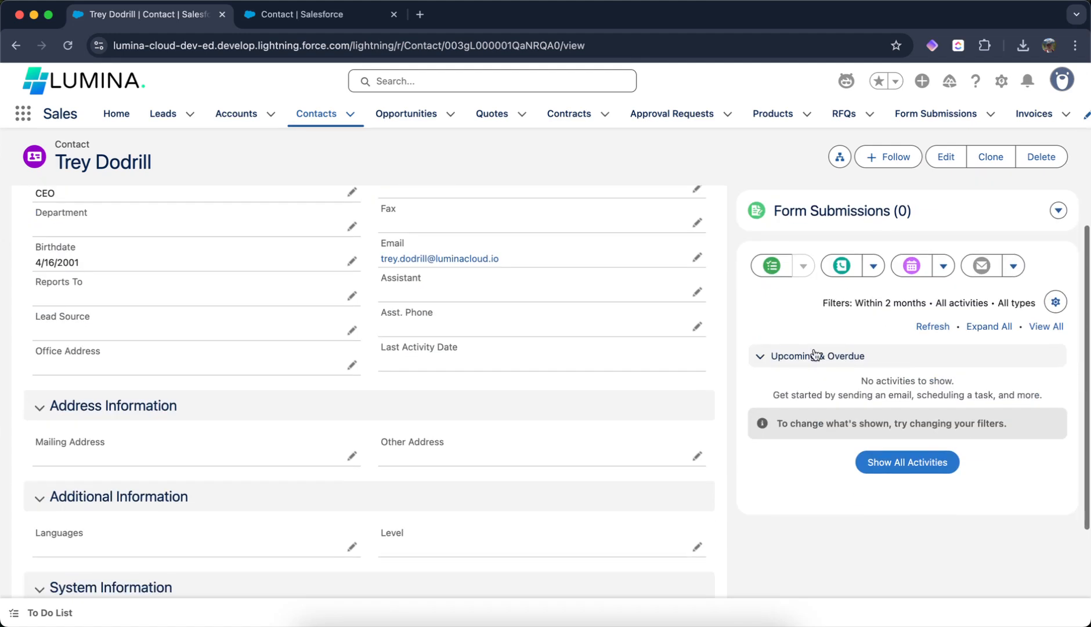
left_click(838, 264)
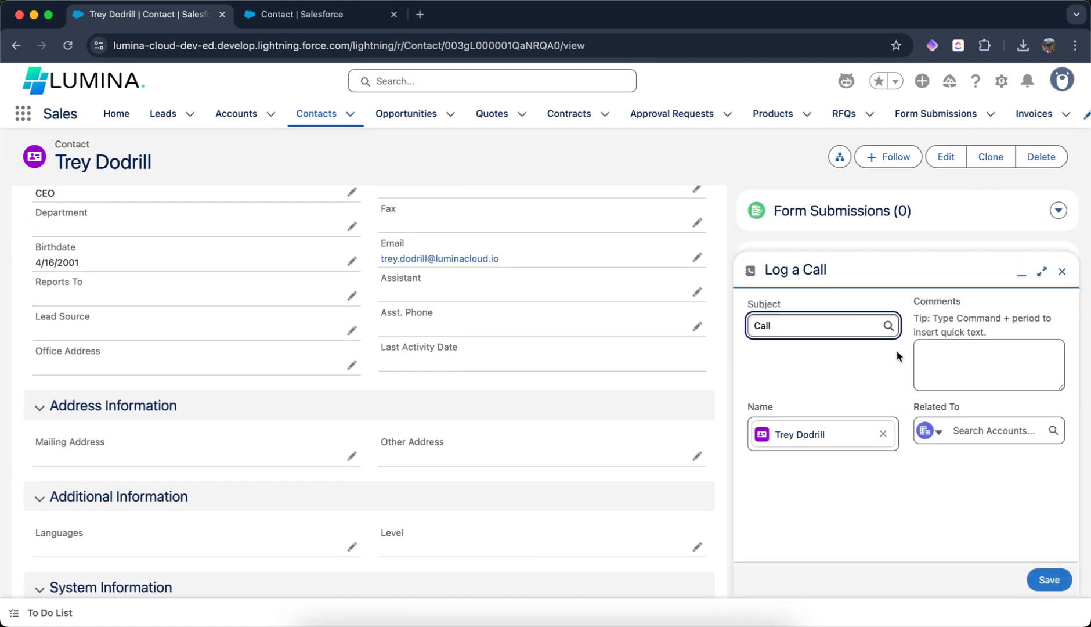
left_click(959, 380)
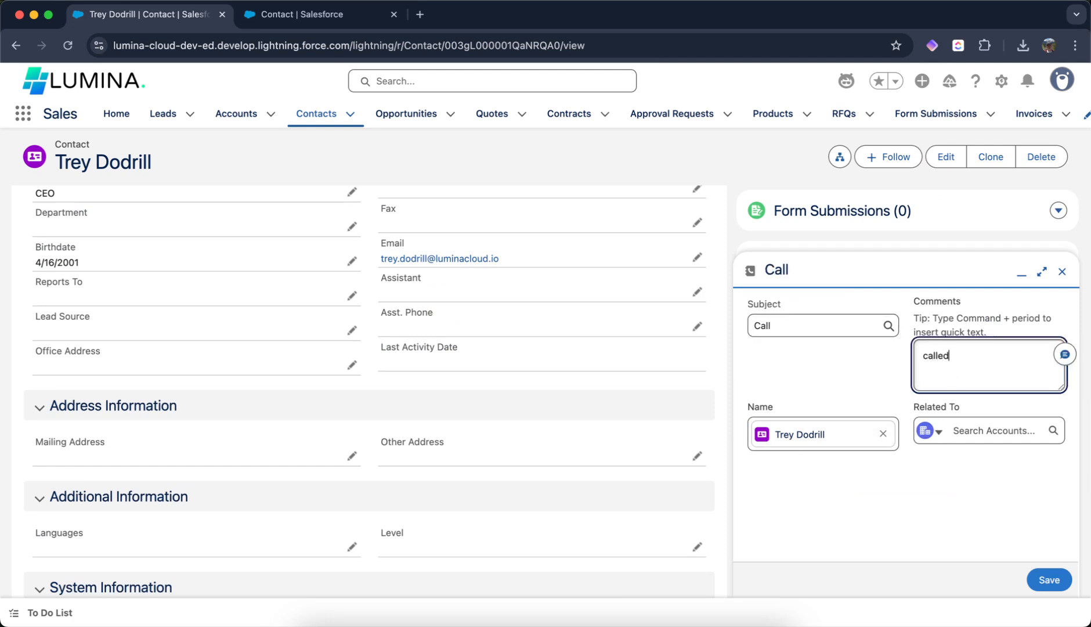
left_click(1047, 579)
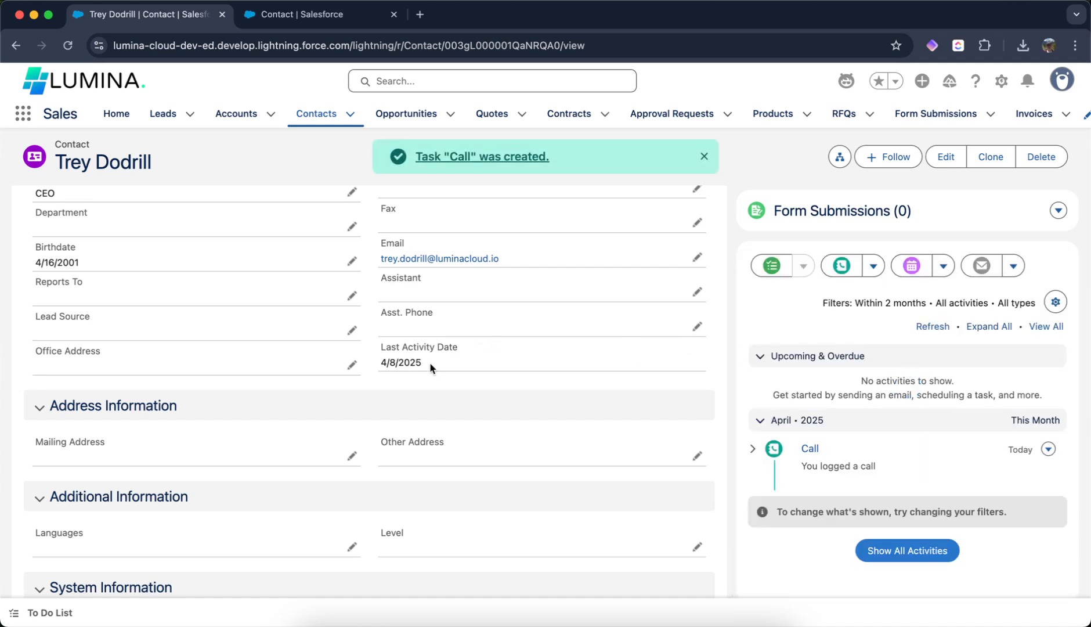
- Go to Opportunities and open the Opportunity object in Object Manager
left_click_drag(376, 360, 435, 365)
scroll(648, 313, "up", 5)
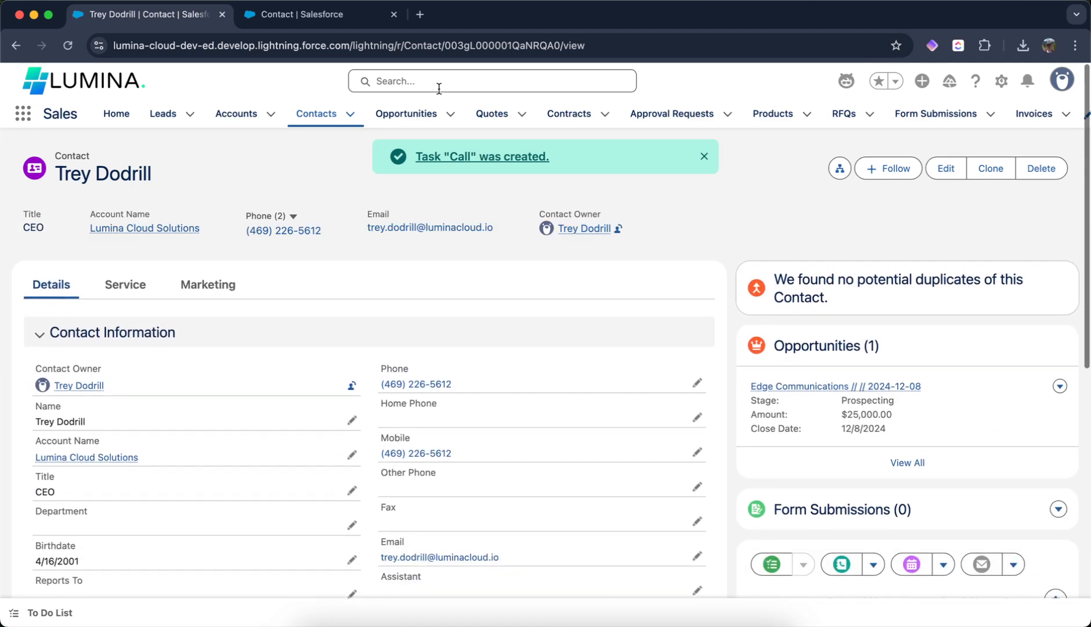
left_click(409, 114)
left_click(1002, 82)
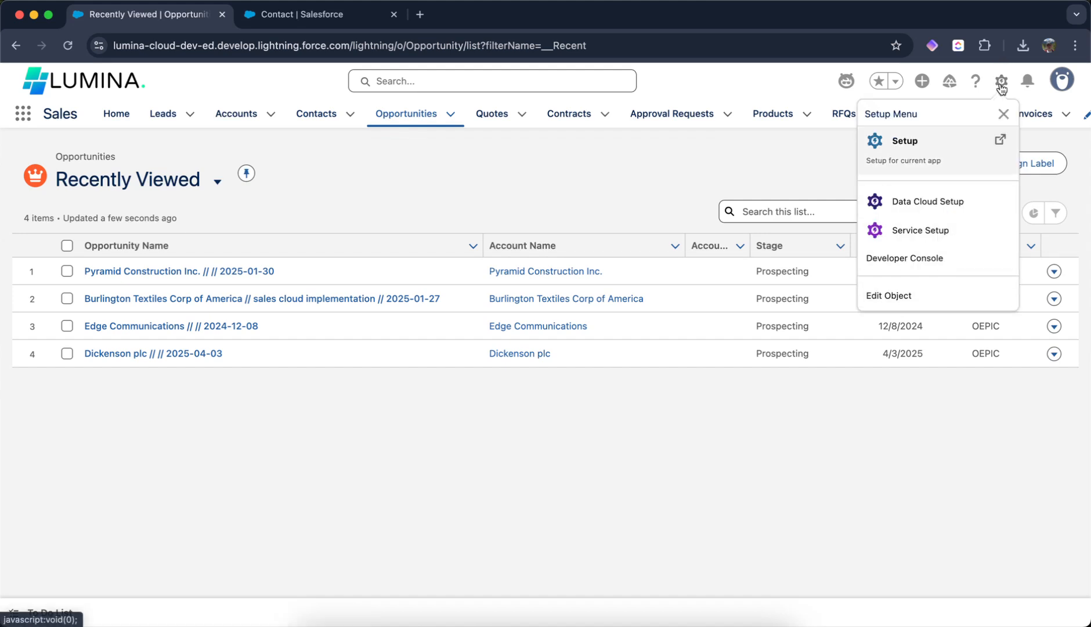
left_click(909, 296)
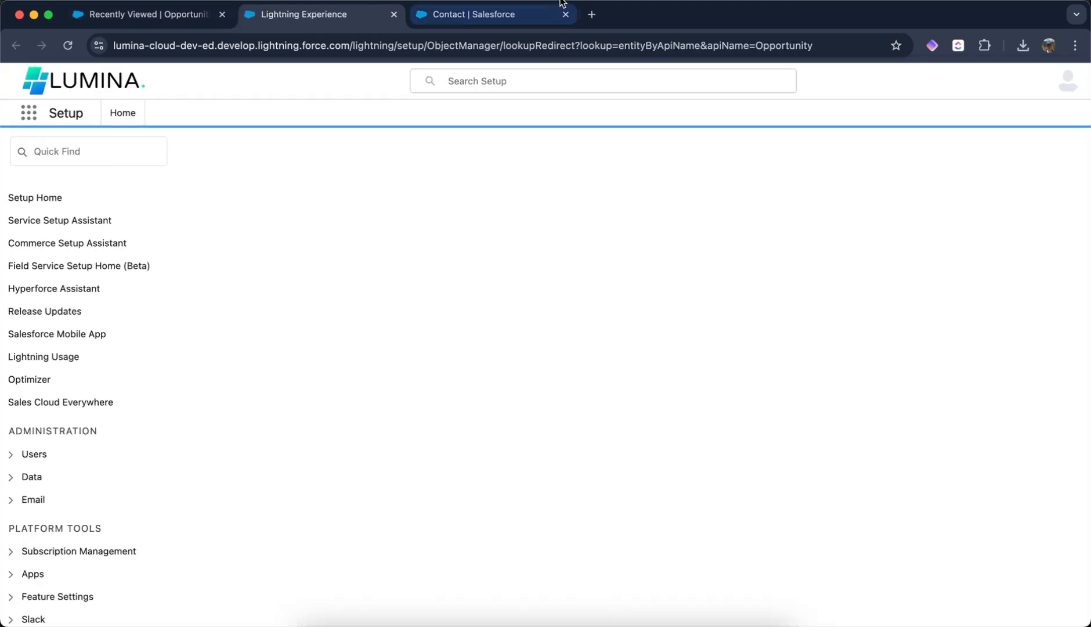
left_click(566, 14)
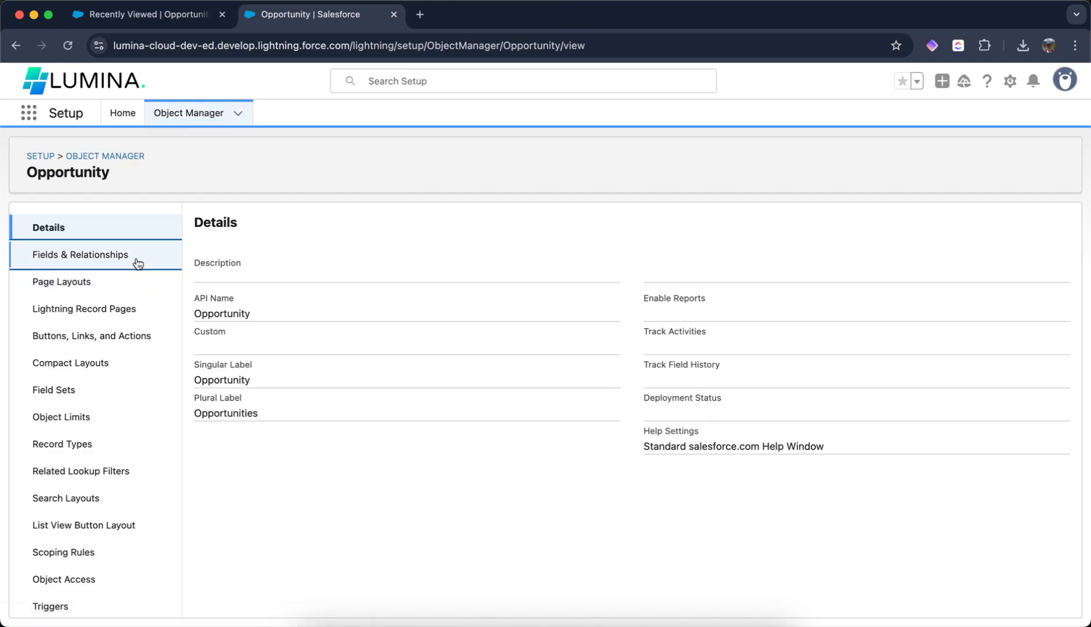
- Search the Opportunity's fields and relationships for "las"
left_click(137, 262)
left_click(627, 230)
type("last")
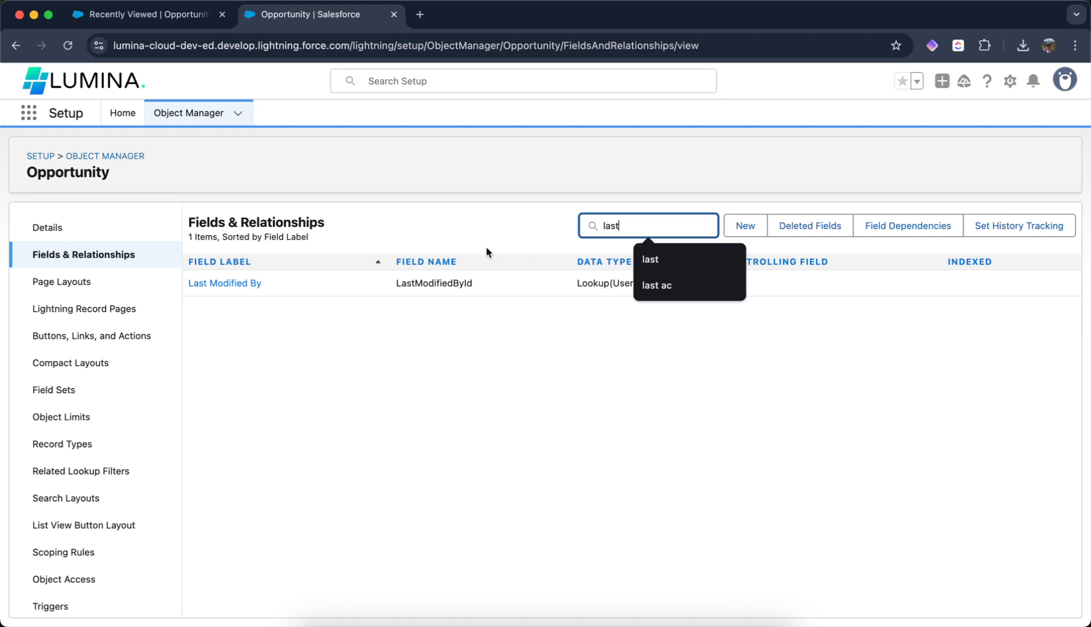
- Start a new Opportunity custom field of Formula type and continue
left_click(736, 225)
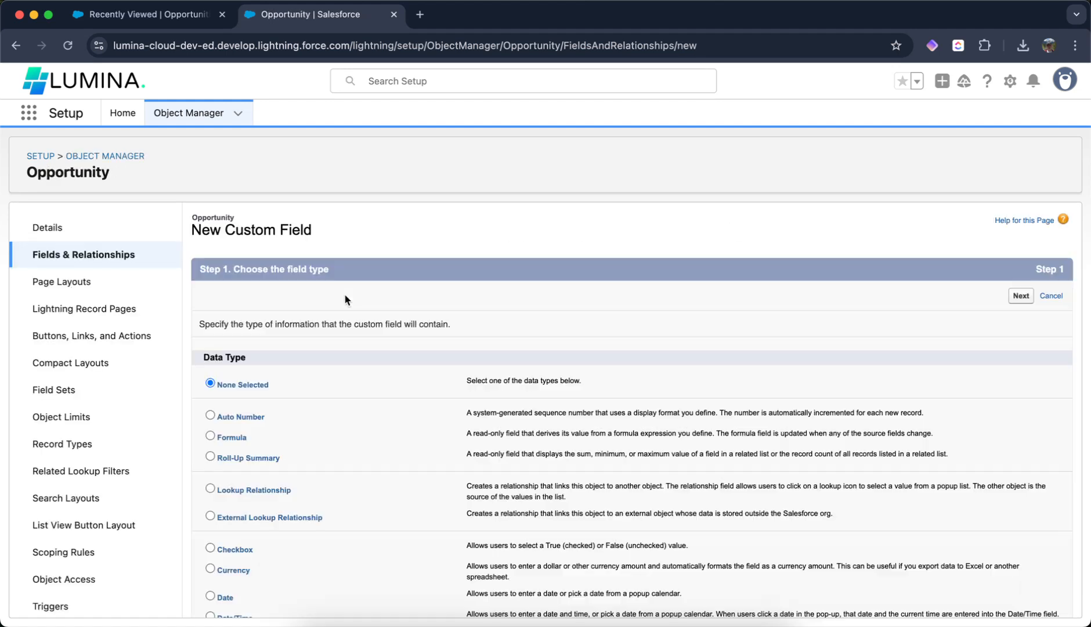
scroll(344, 293, "down", 3)
left_click(211, 346)
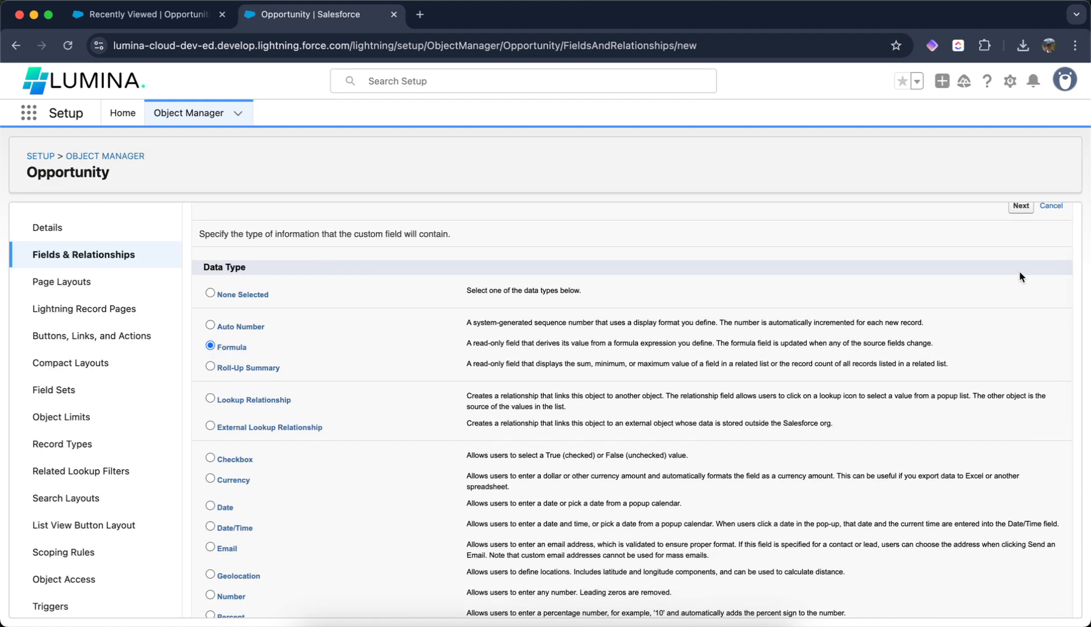
left_click(1021, 207)
- Label the field Last Activity Date and choose Date as the formula return type
type("Las")
key("Down")
key("Tab")
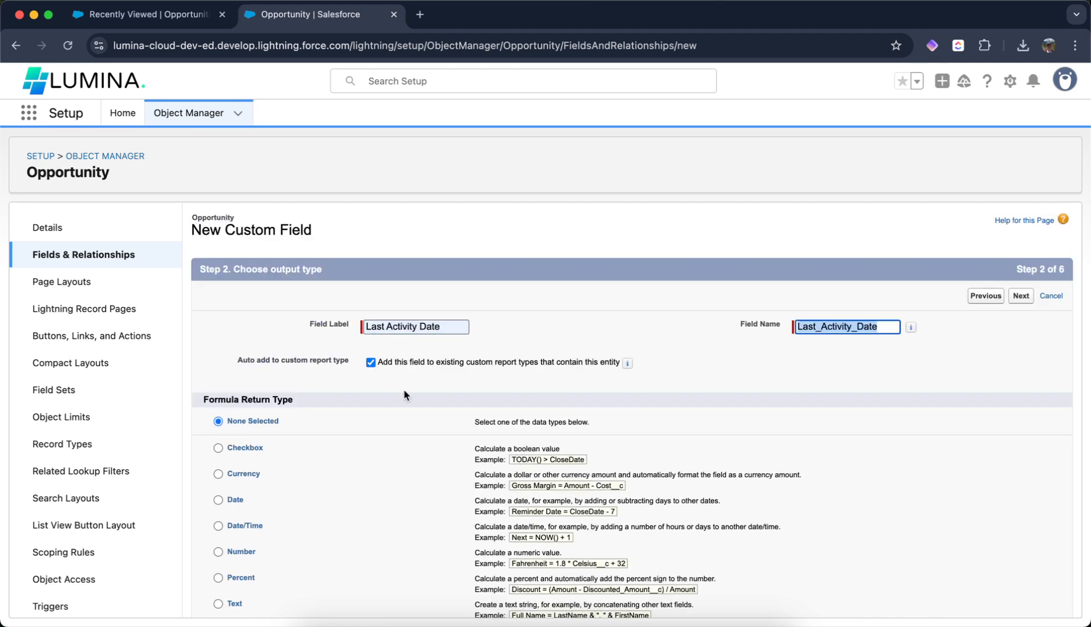
scroll(404, 394, "down", 3)
left_click(219, 398)
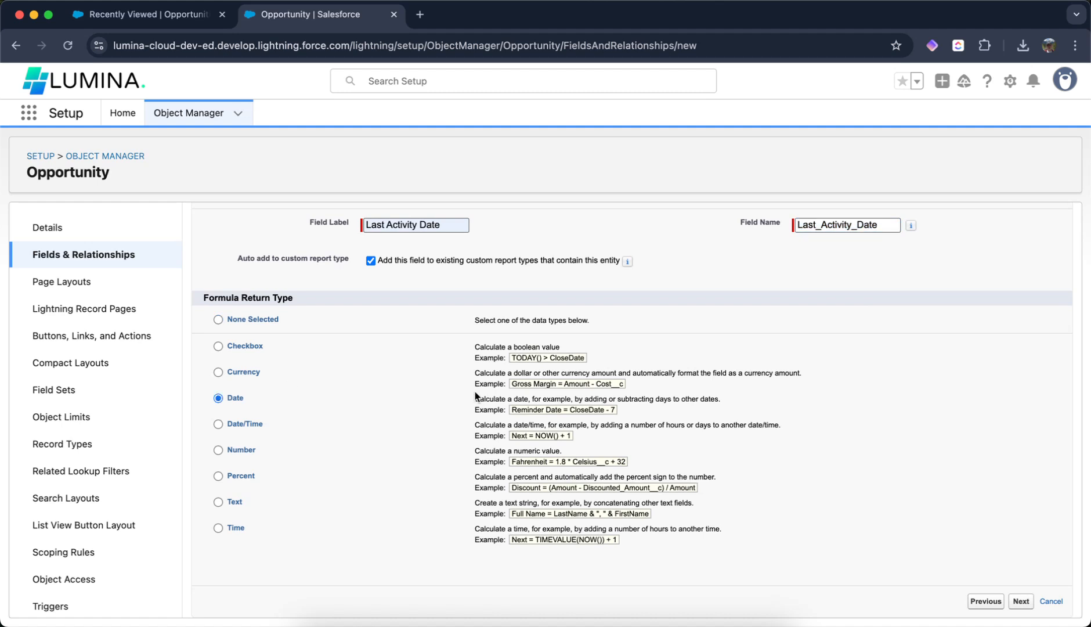
scroll(918, 329, "up", 3)
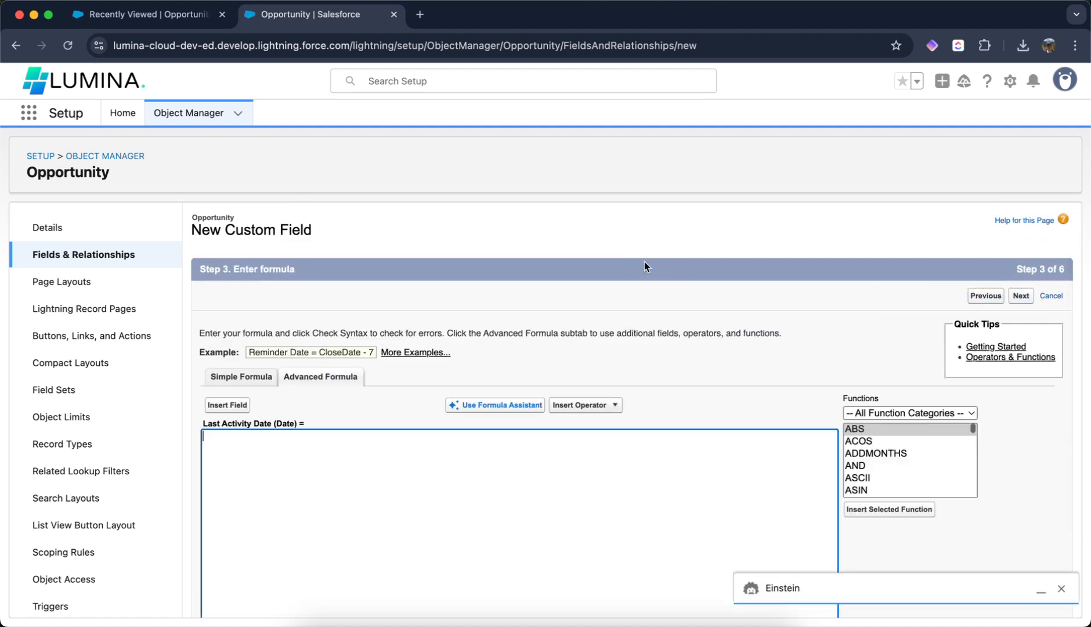
- Insert the Opportunity's LastActivityDate field as the formula, check the syntax, and continue
scroll(407, 325, "down", 2)
left_click(227, 325)
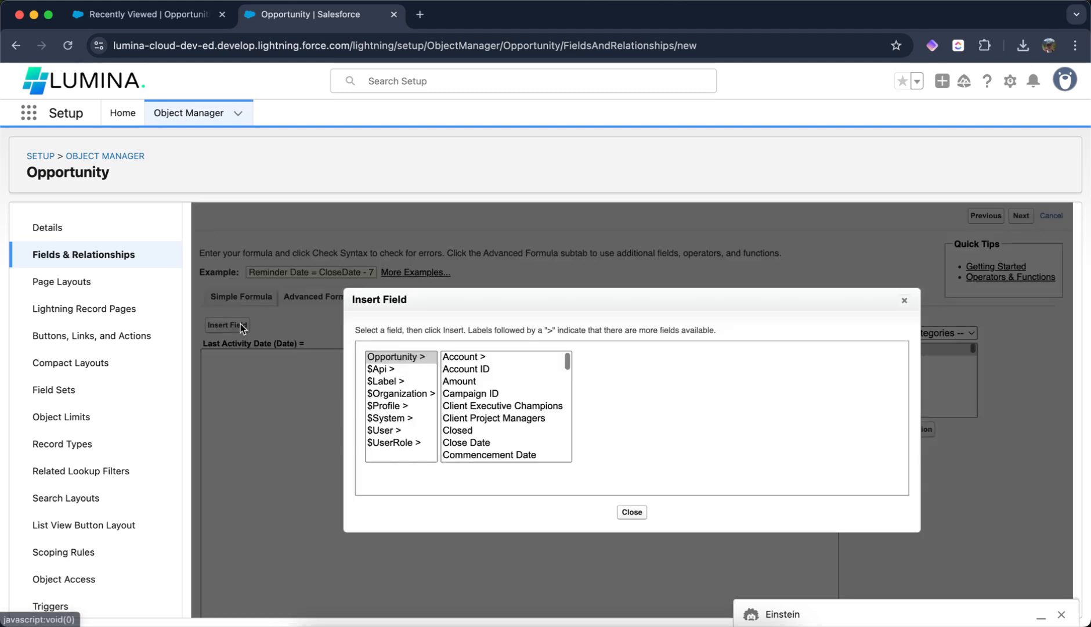
left_click(501, 357)
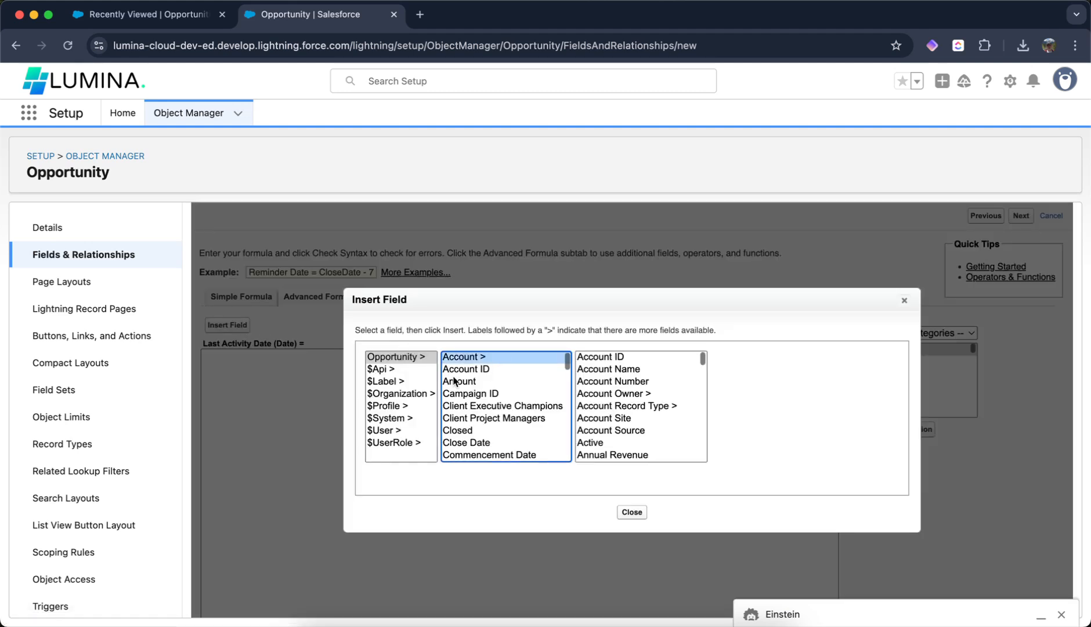
key("l")
scroll(484, 420, "down", 1)
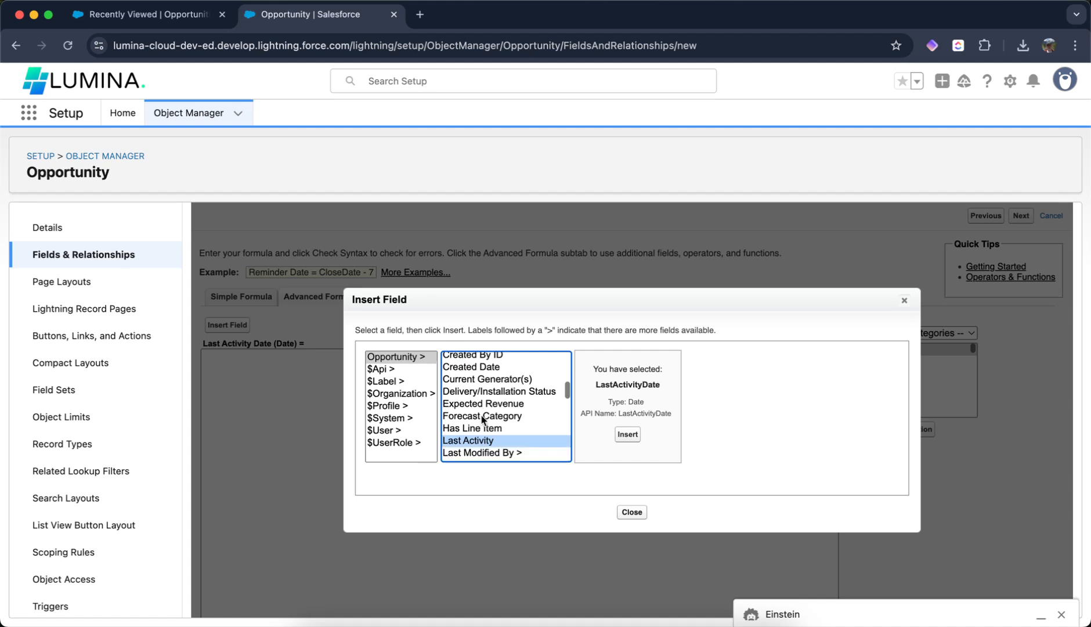
left_click(627, 434)
scroll(470, 401, "down", 5)
left_click(251, 490)
scroll(471, 430, "down", 5)
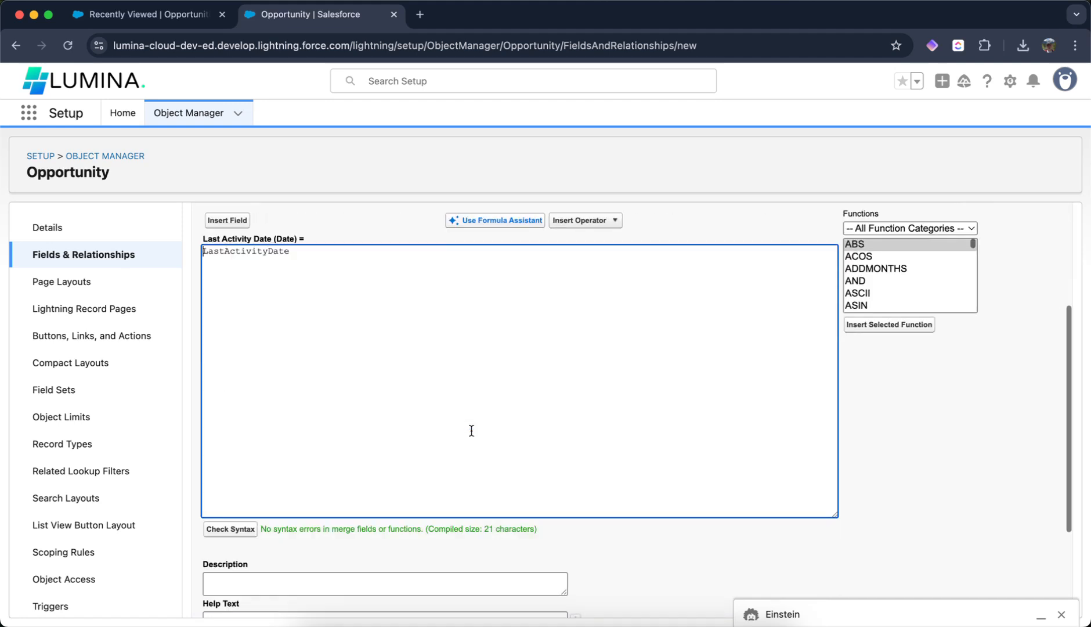
scroll(471, 430, "up", 3)
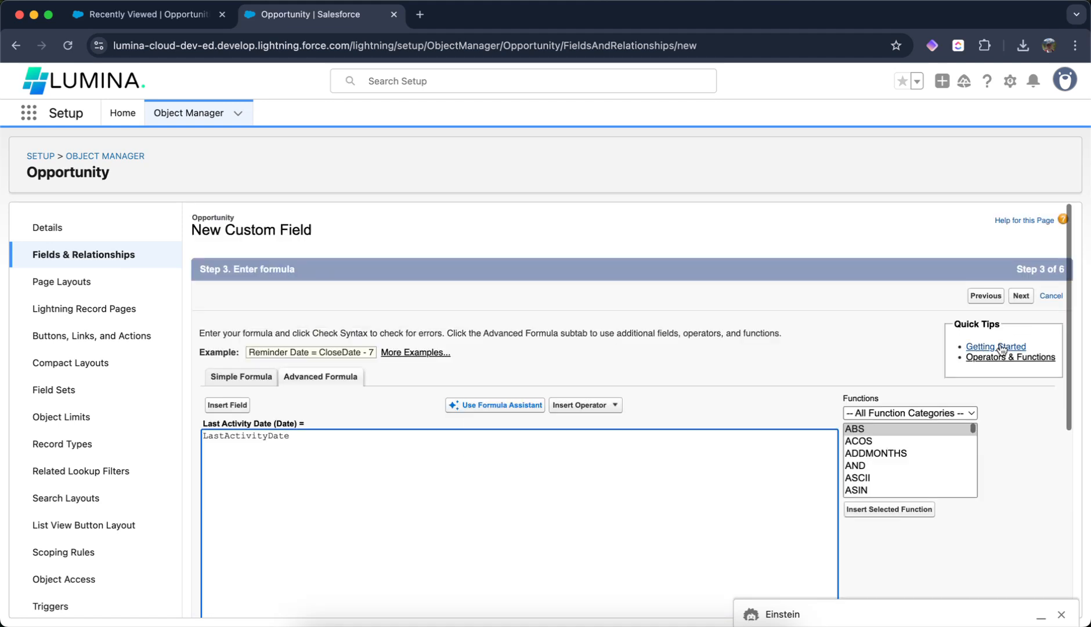
left_click(1020, 297)
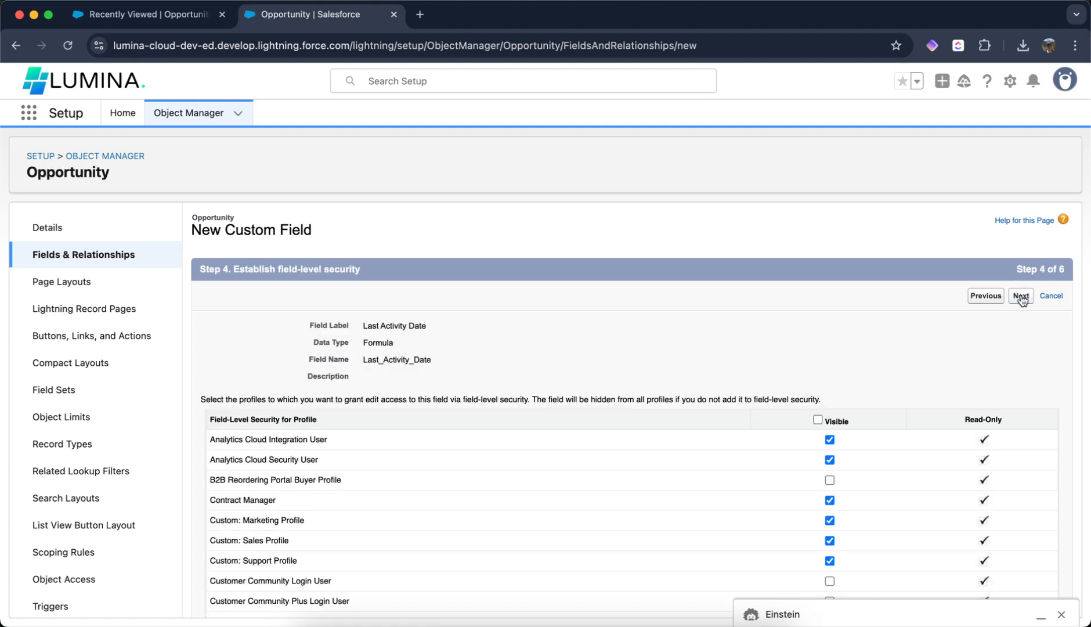
- Keep the default field-level security, layout and record page options, and save the new field
left_click(1021, 297)
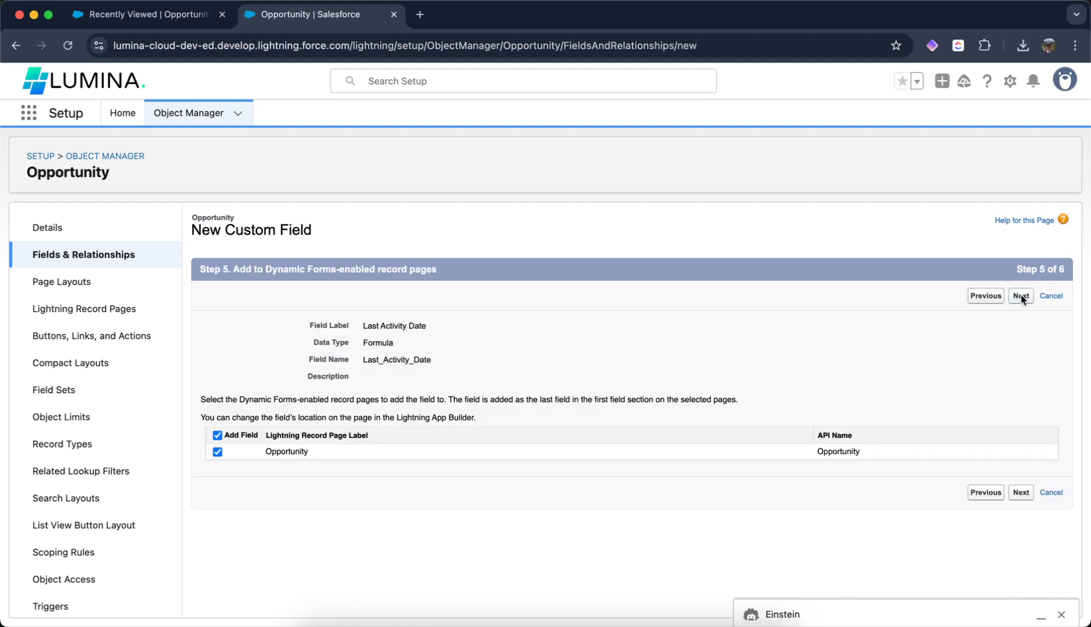
left_click(1021, 296)
left_click(1019, 296)
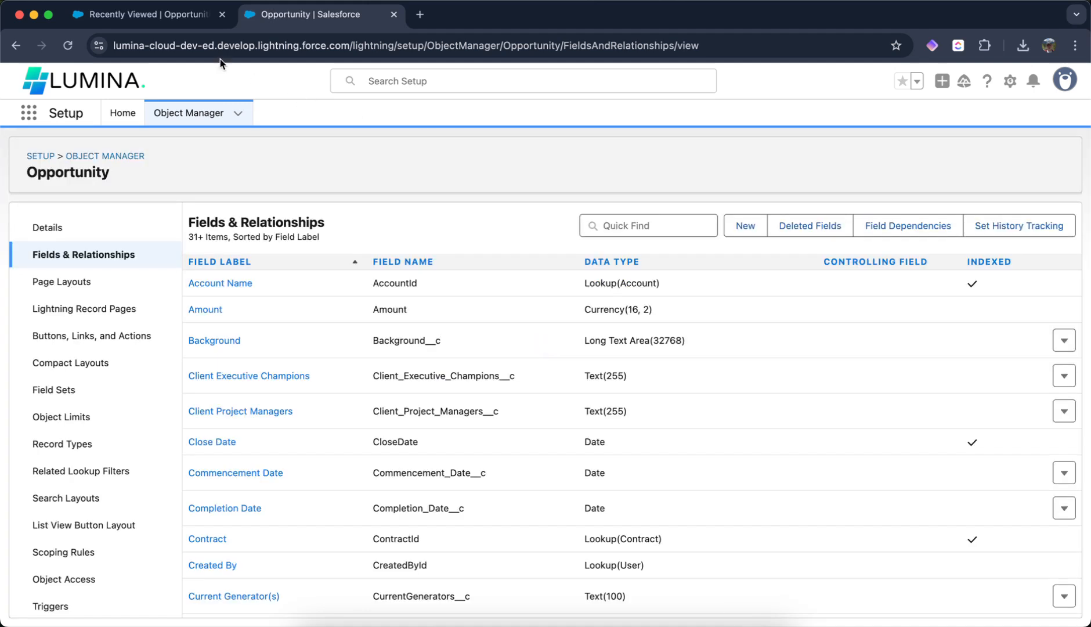
- Open the Burlington Textiles opportunity record and edit its Lightning record page
left_click(173, 21)
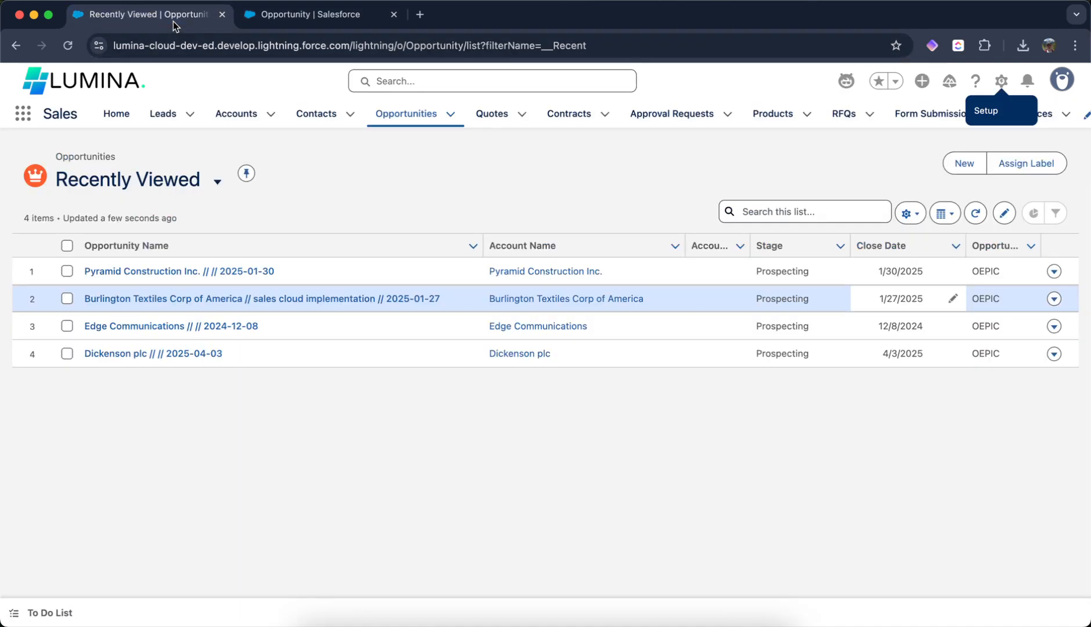
left_click(209, 298)
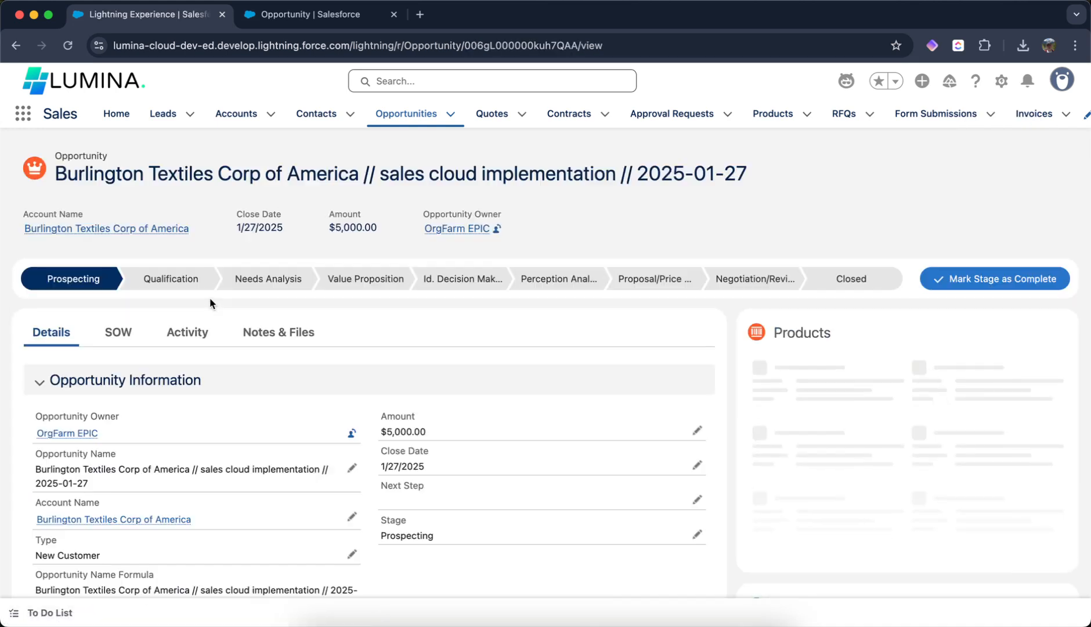
left_click(1002, 81)
left_click(925, 303)
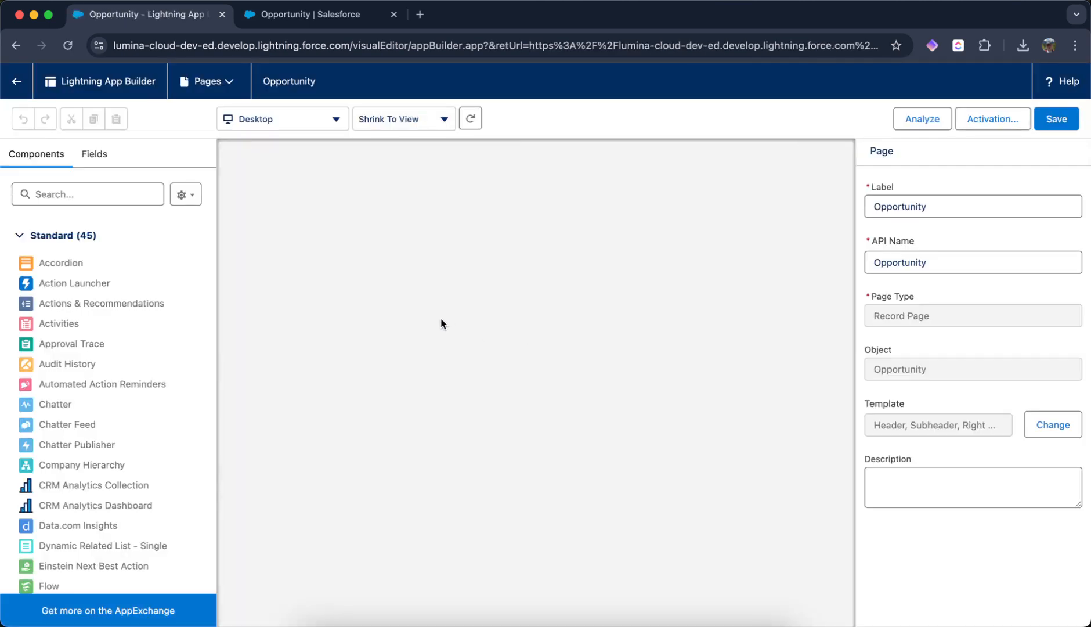
- Add the Last Activity Date field below Stage in the second column, save the page, and return to the record
scroll(433, 349, "down", 3)
left_click(354, 418)
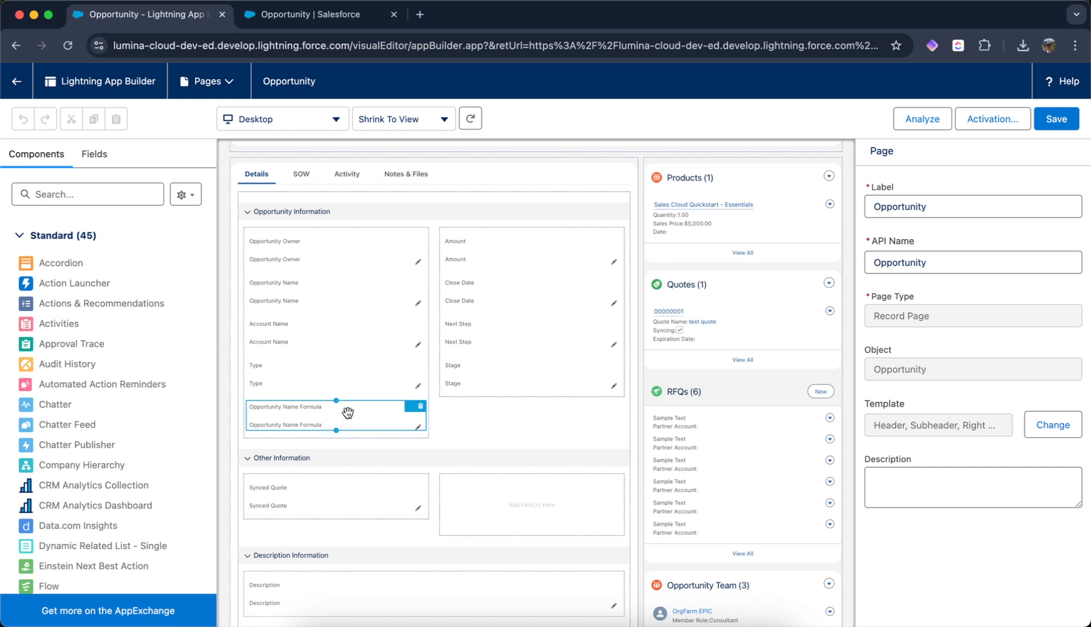
scroll(350, 415, "down", 1)
scroll(350, 416, "down", 2)
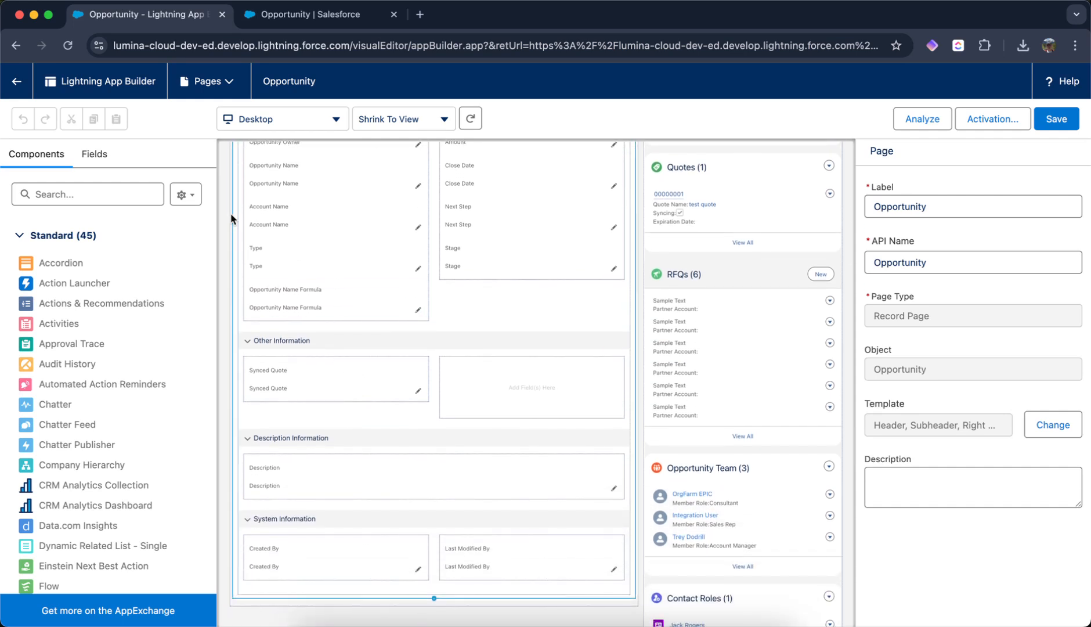
left_click(94, 154)
left_click(128, 211)
type("last")
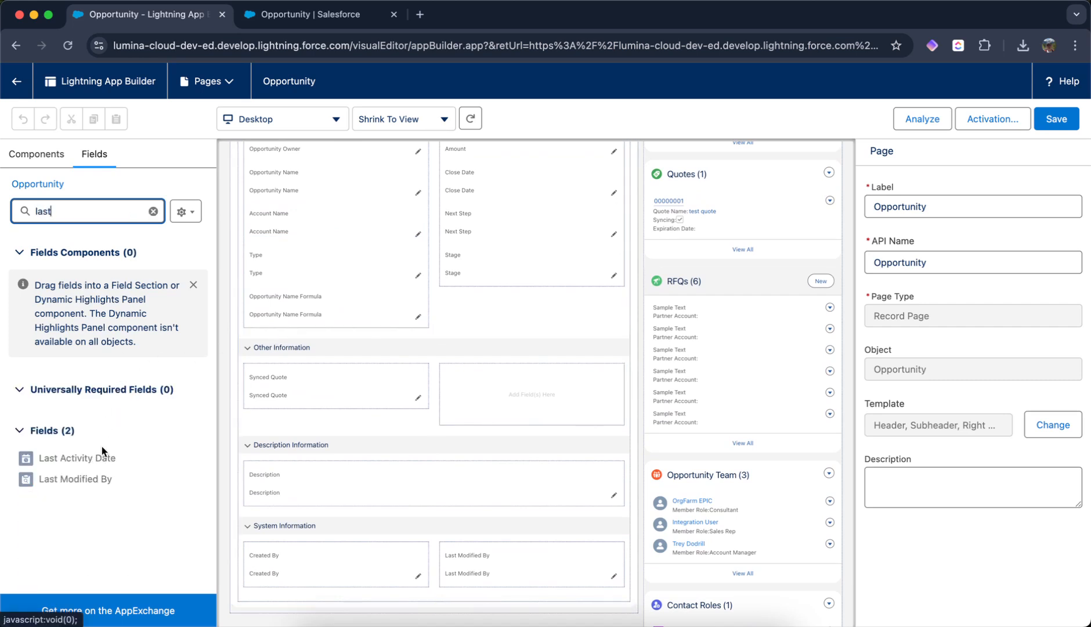
left_click_drag(103, 458, 476, 281)
left_click(1055, 118)
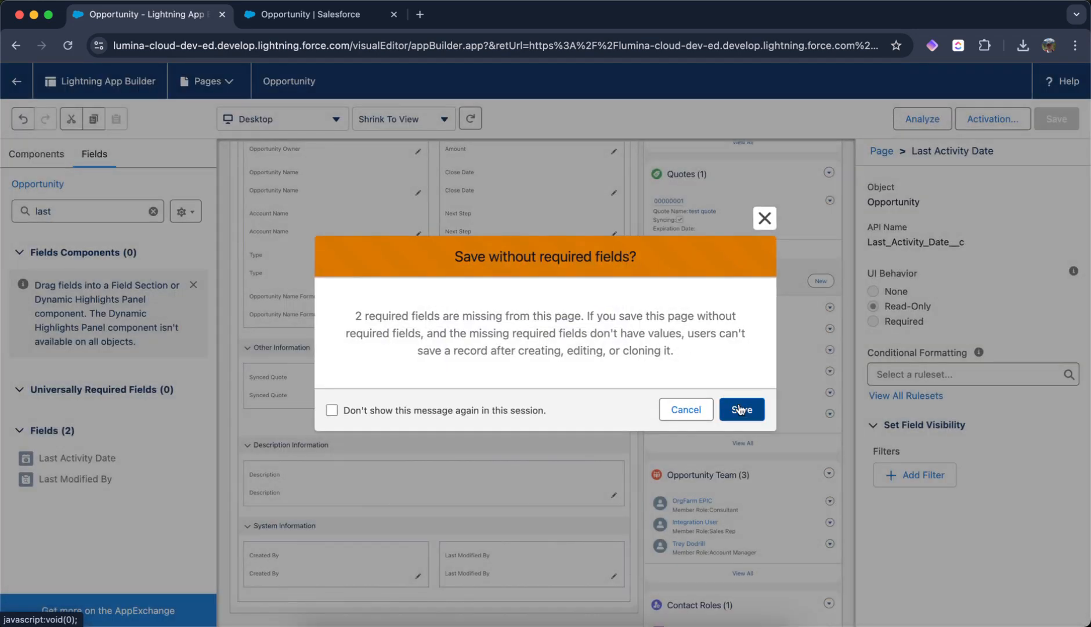
left_click(741, 410)
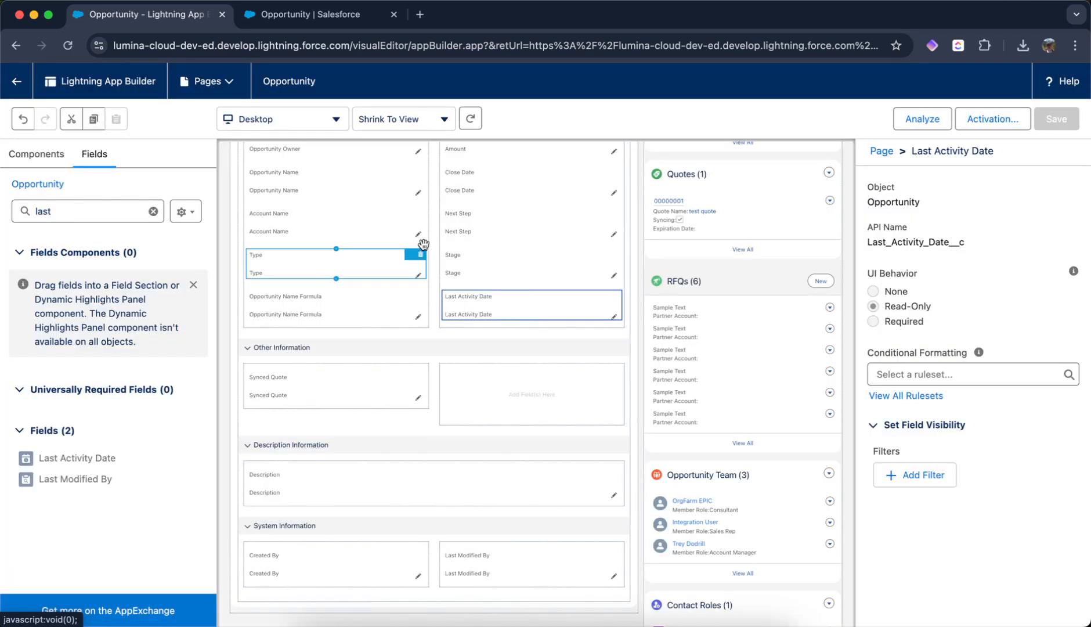
left_click(17, 84)
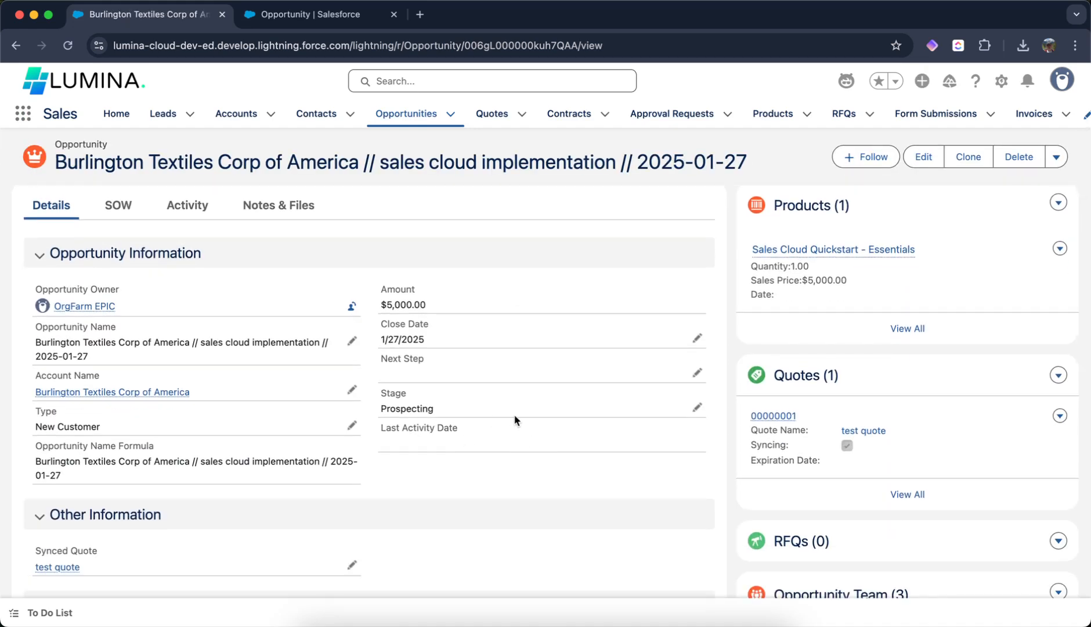
- Open the opportunity's Activity tab
scroll(906, 399, "down", 6)
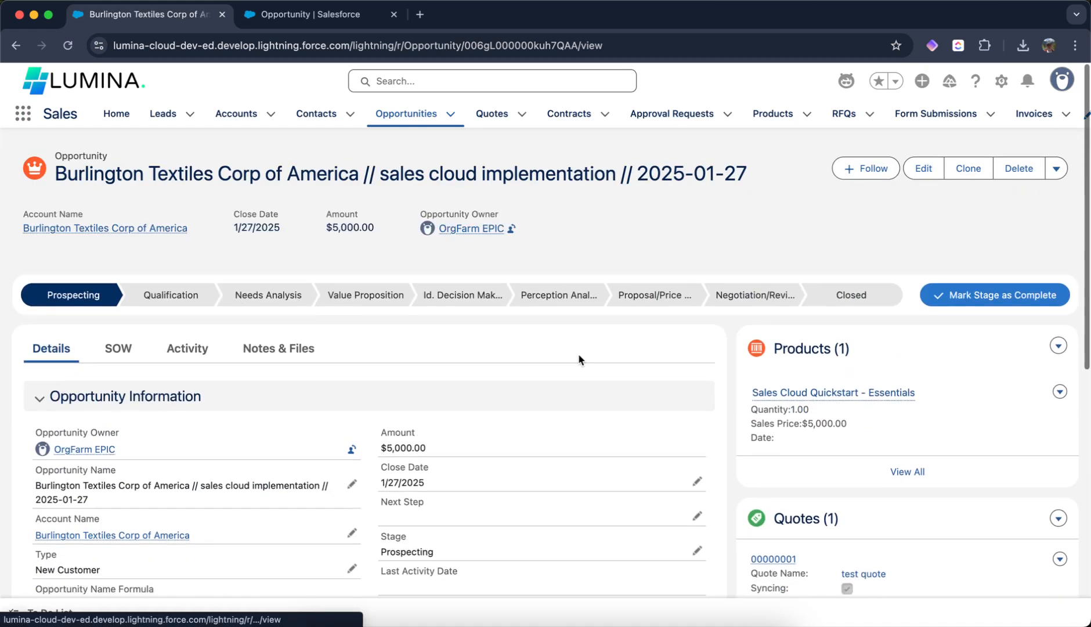
left_click(187, 334)
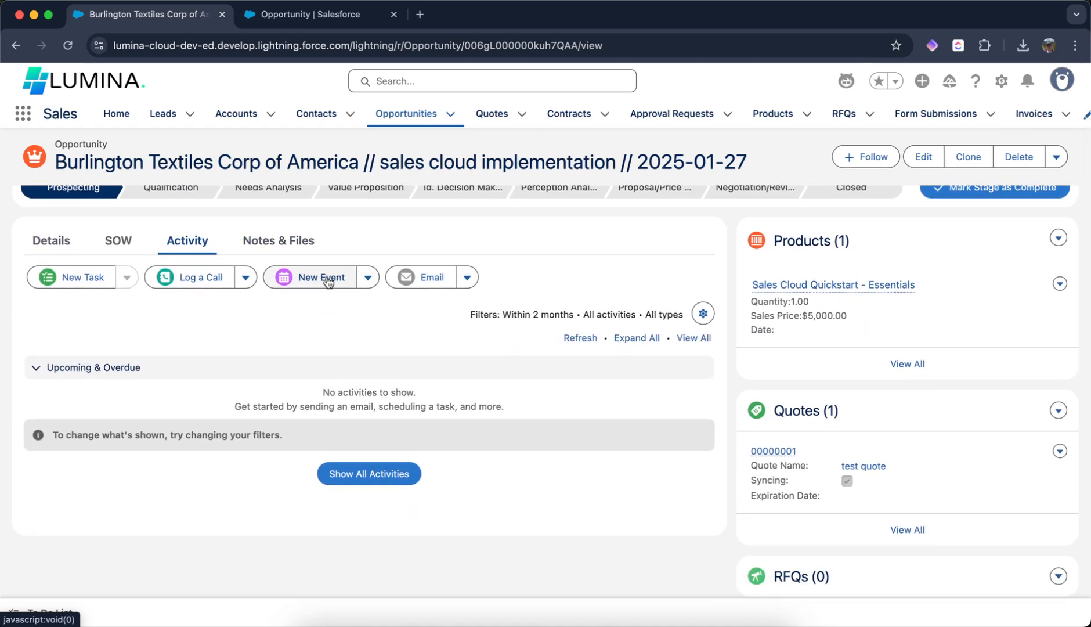
- Create a new event dated Apr 1, 2025 on the opportunity, then check its Last Activity Date on the Details tab
left_click(321, 276)
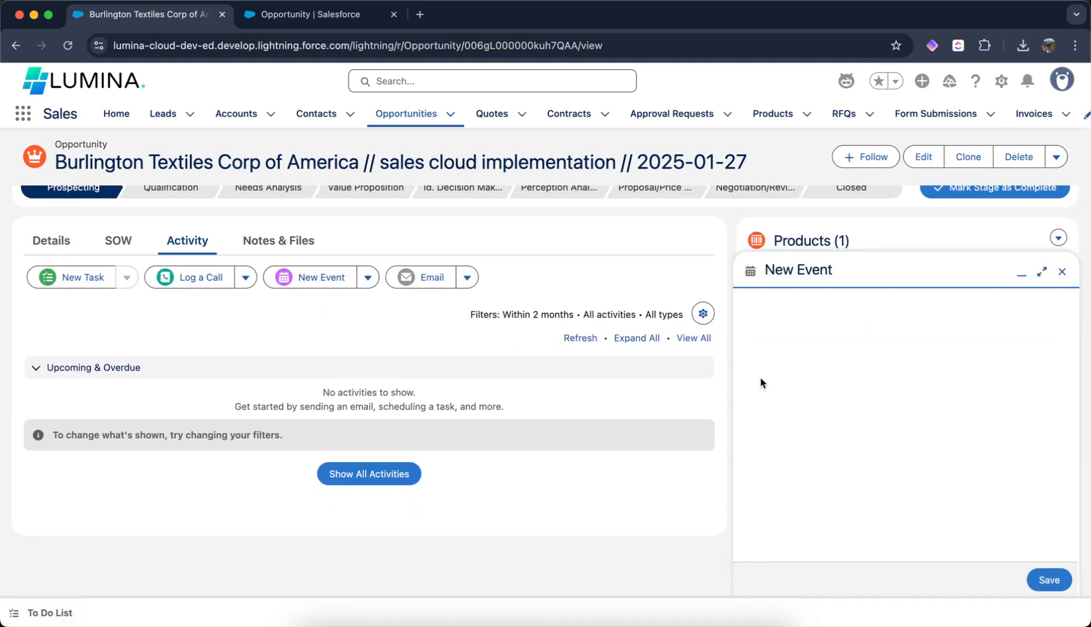
left_click(812, 404)
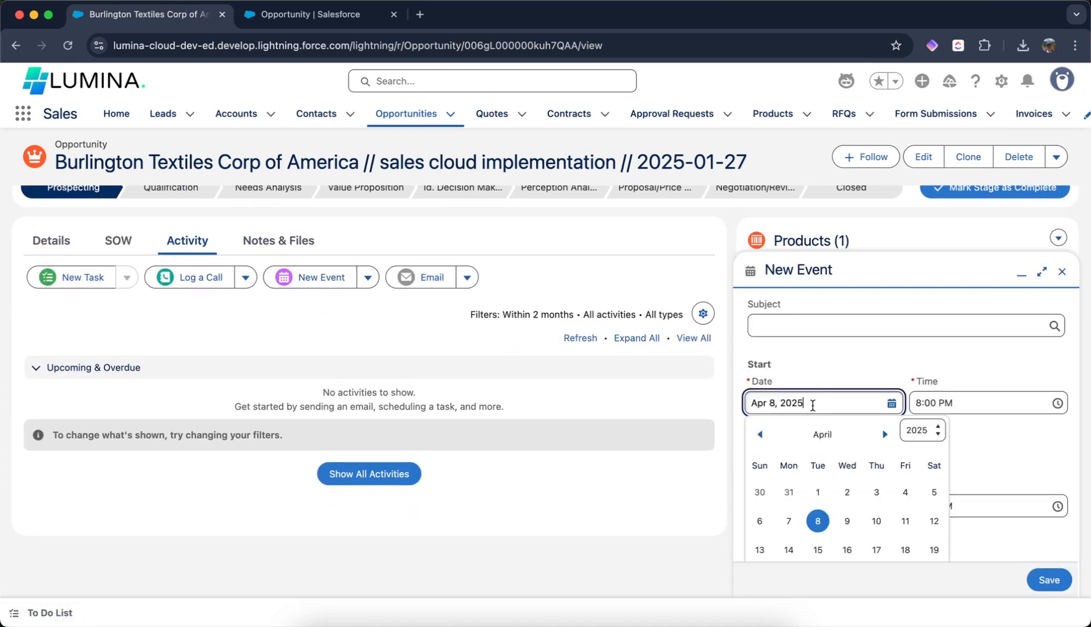
left_click(818, 492)
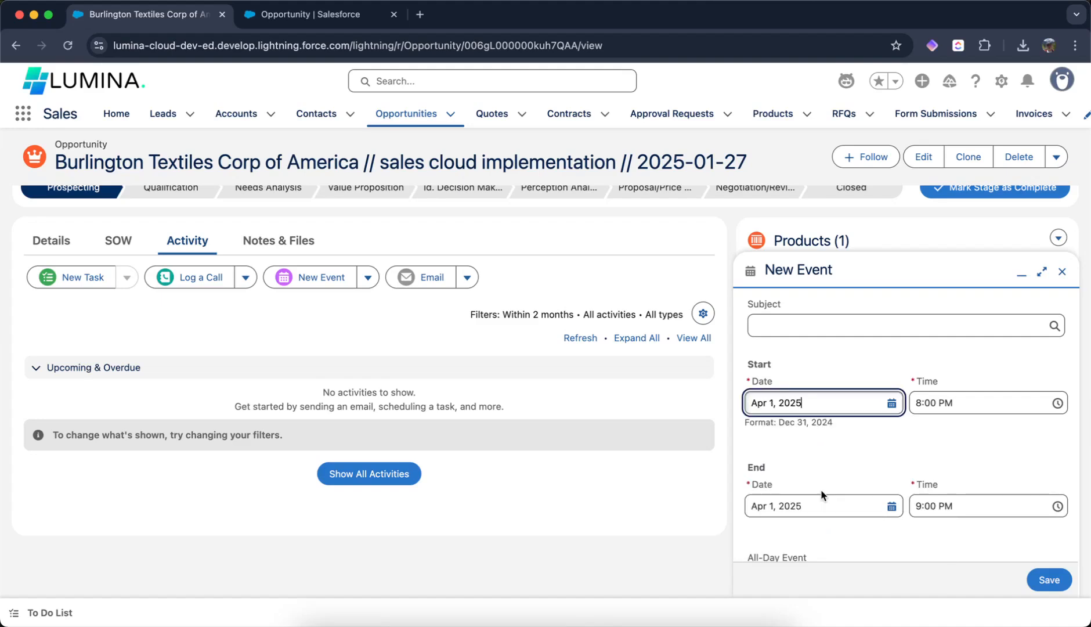
left_click(1050, 580)
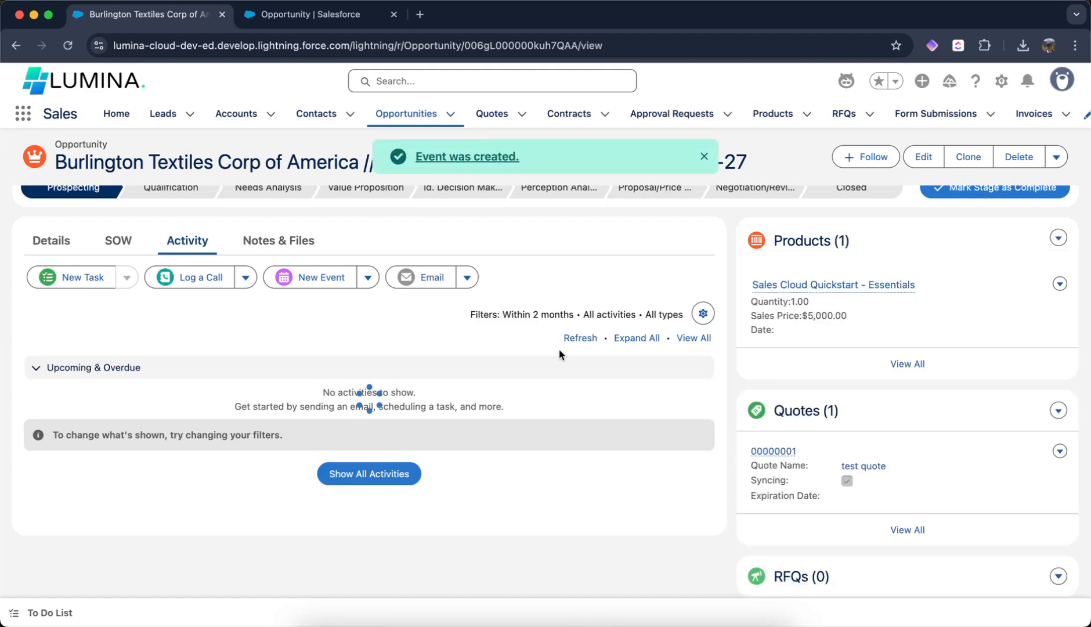
left_click(51, 240)
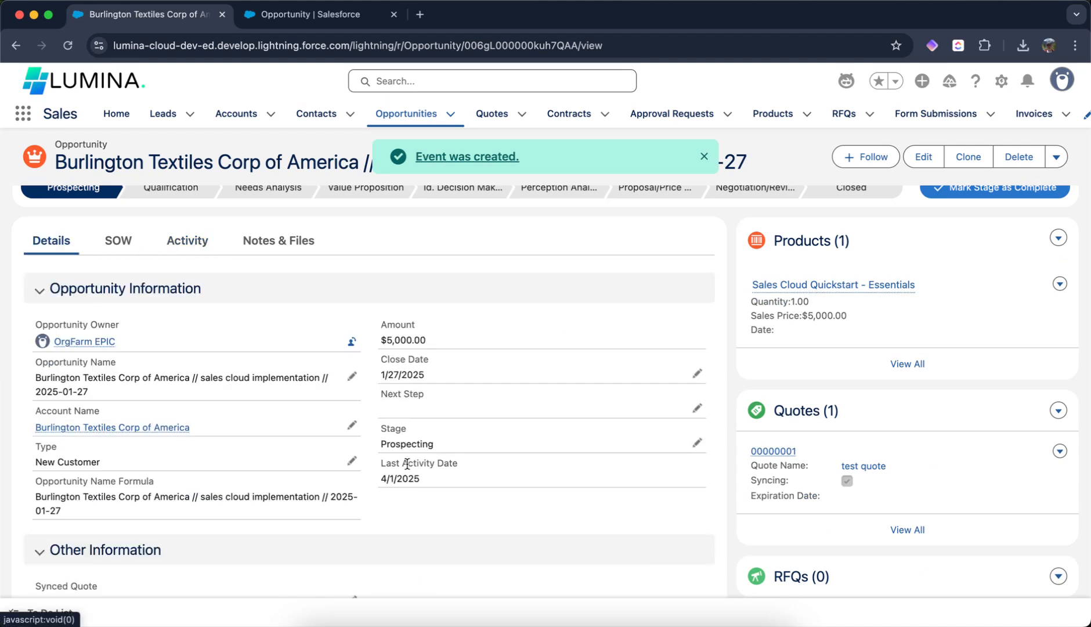
left_click_drag(380, 479, 427, 477)
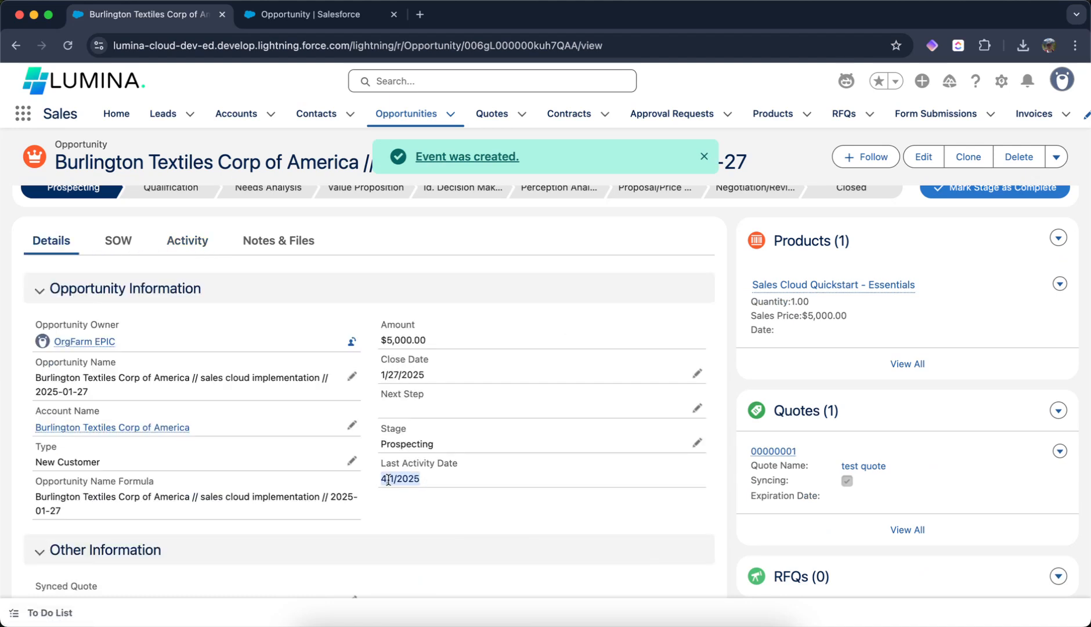
- Log a call with the subject Call on the opportunity and check the Last Activity Date again
left_click(168, 255)
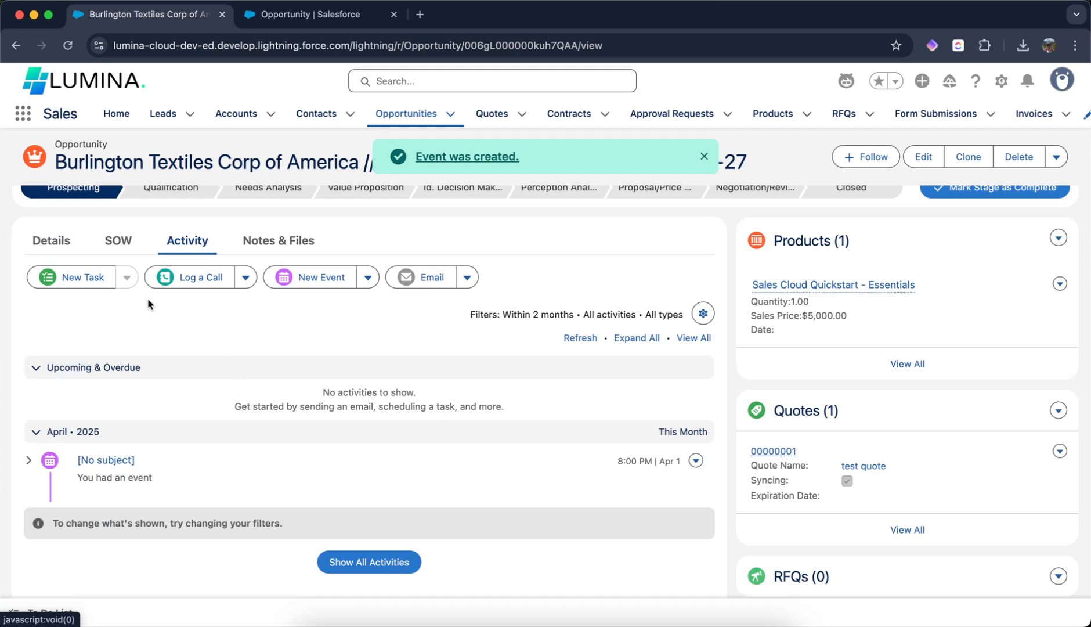
left_click(196, 282)
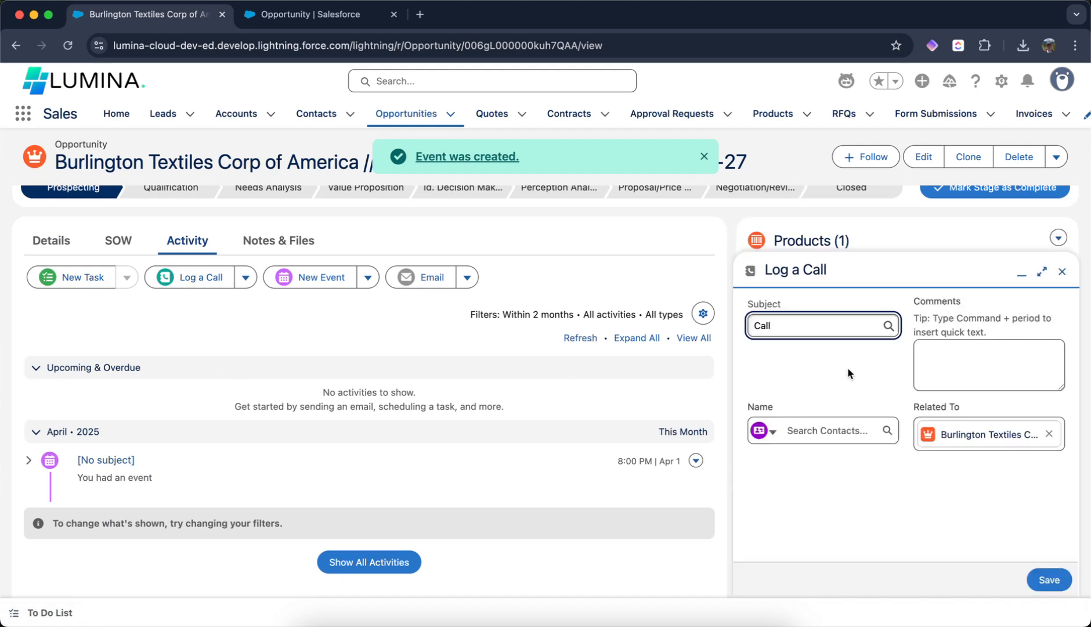
left_click(1050, 579)
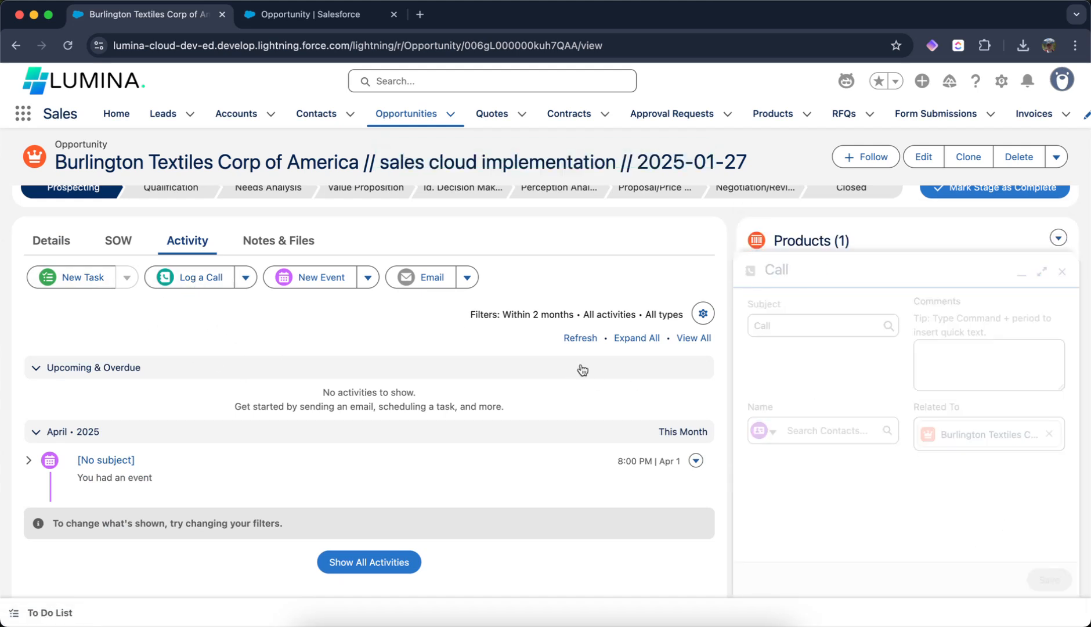
left_click(59, 244)
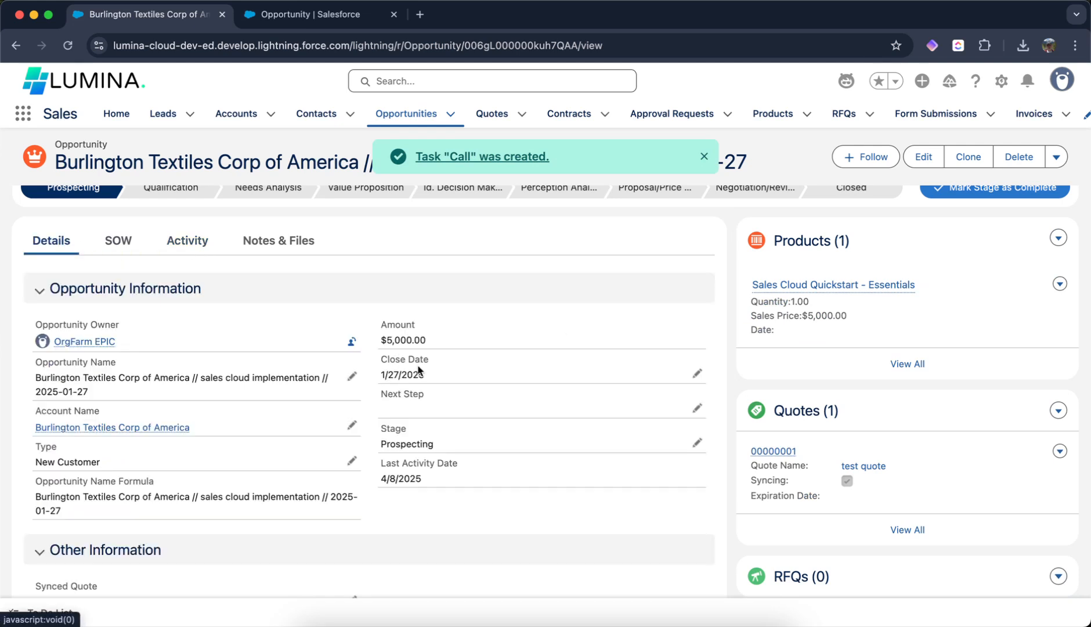
left_click_drag(380, 478, 434, 483)
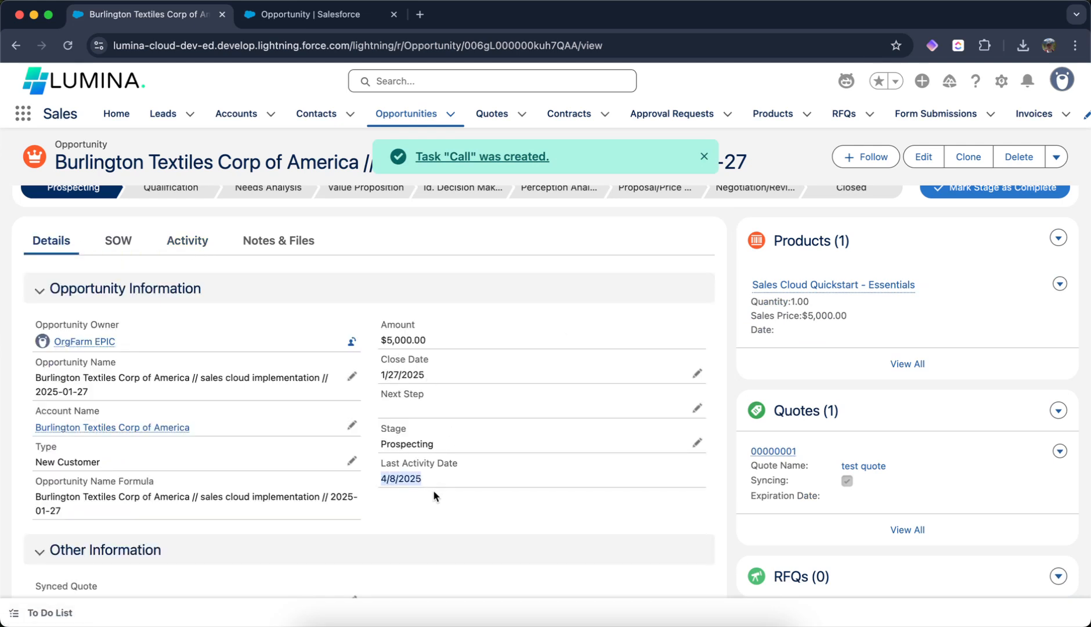
- Open the Account object's settings in the Object Manager
scroll(414, 375, "up", 3)
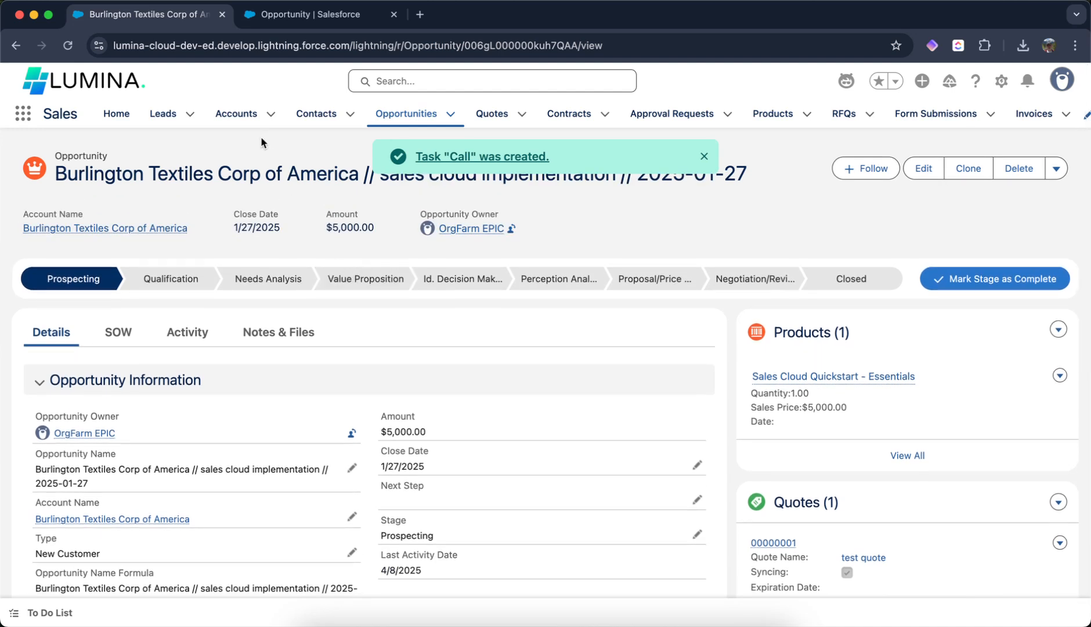
left_click(242, 119)
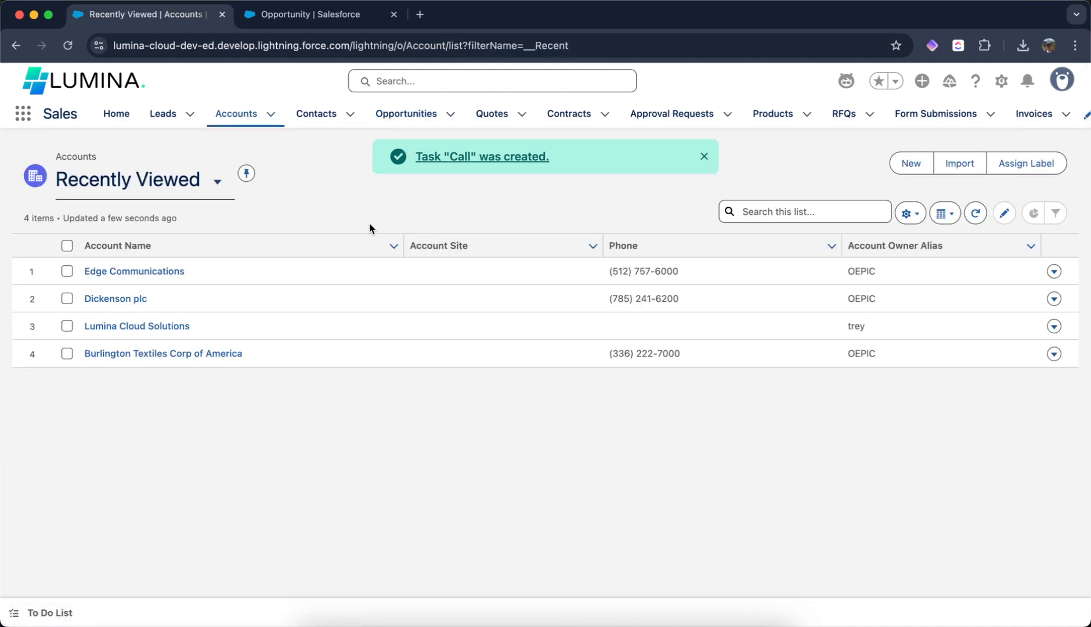
left_click(1002, 81)
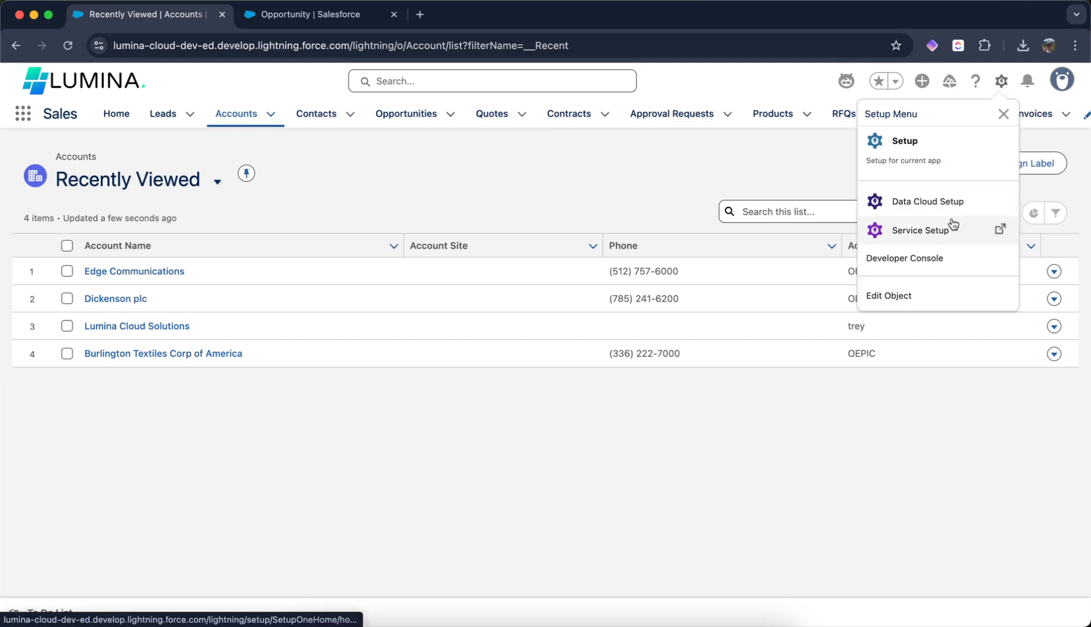
left_click(926, 297)
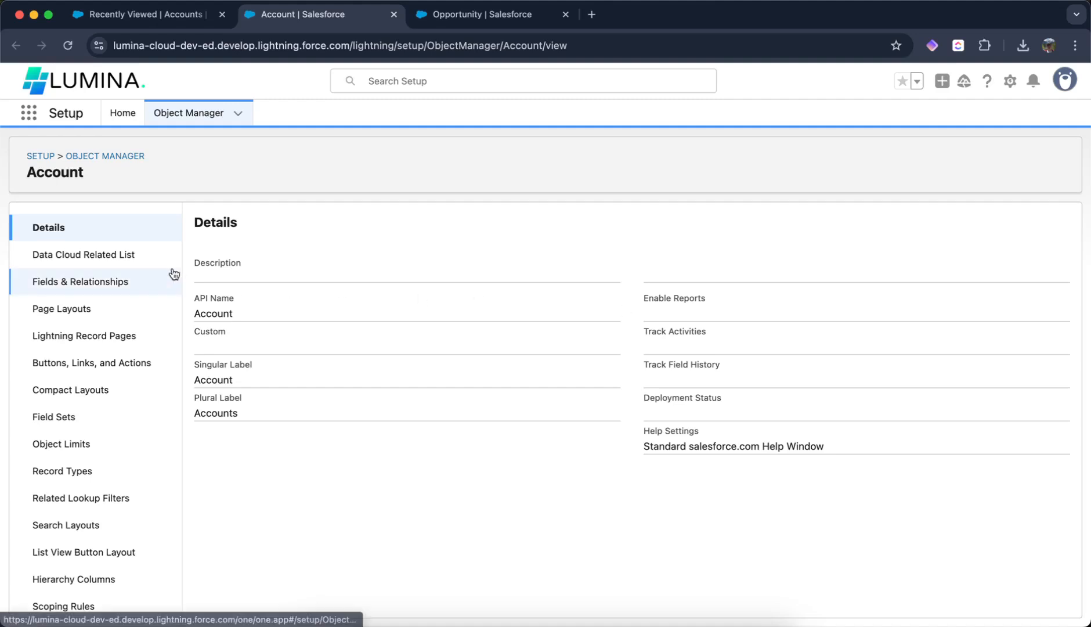
- Start a new custom field on Account and choose the Formula data type
left_click(113, 283)
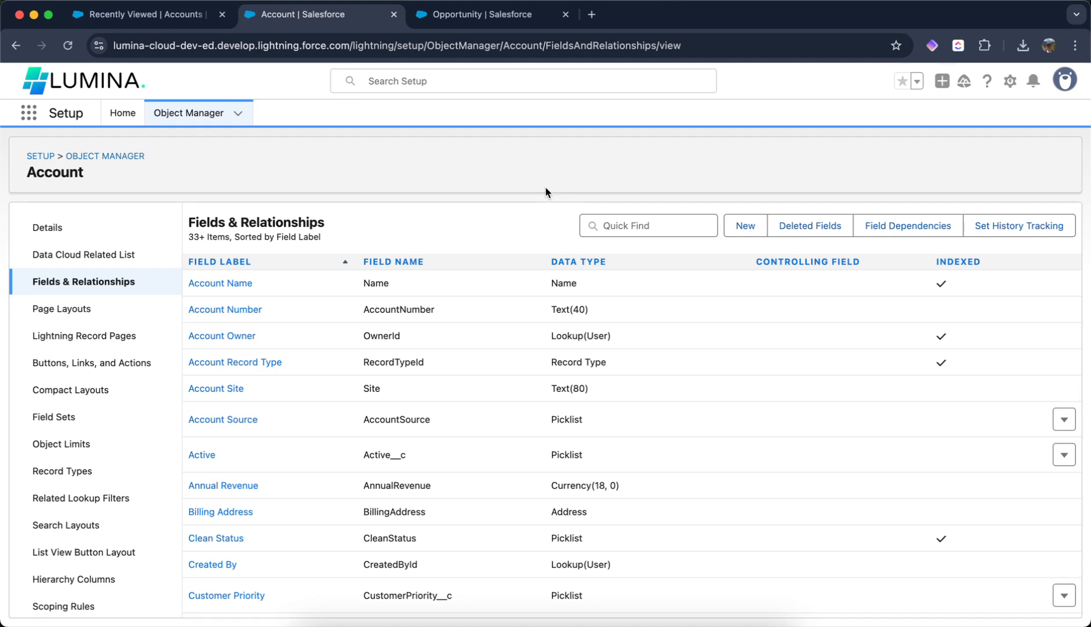
left_click(735, 225)
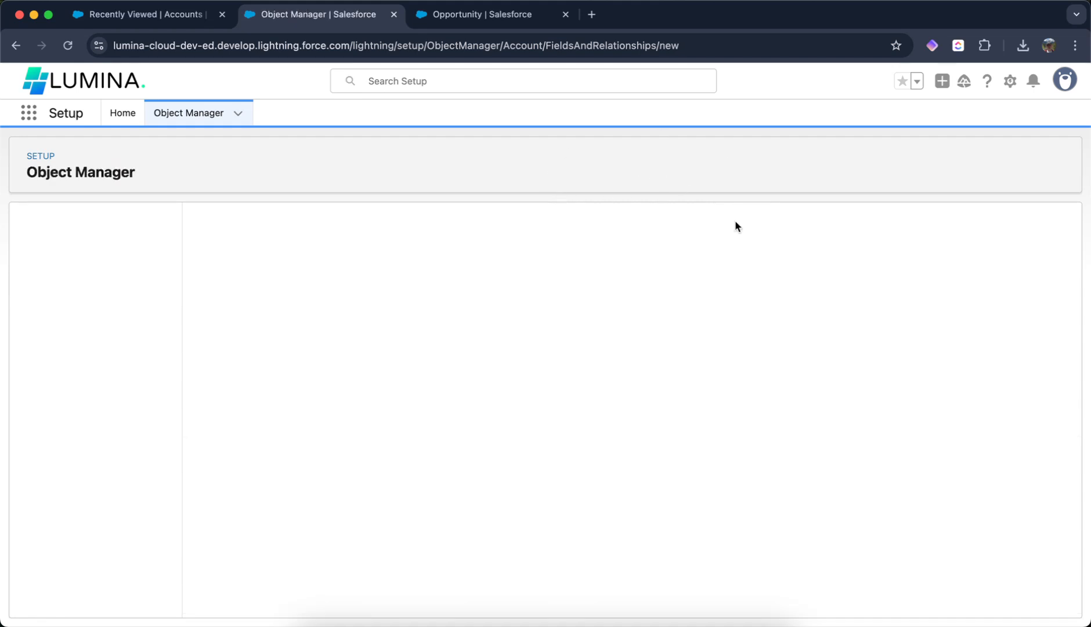
scroll(299, 337, "down", 3)
left_click(211, 346)
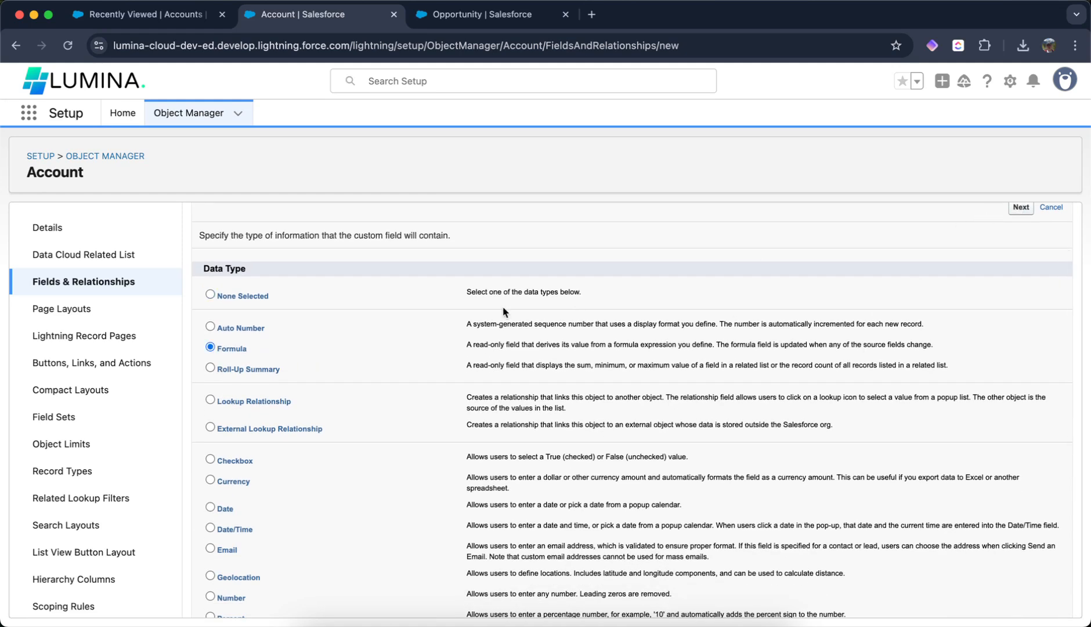
- Label the field Last Activity Date and set the formula return type to Date
type("Last")
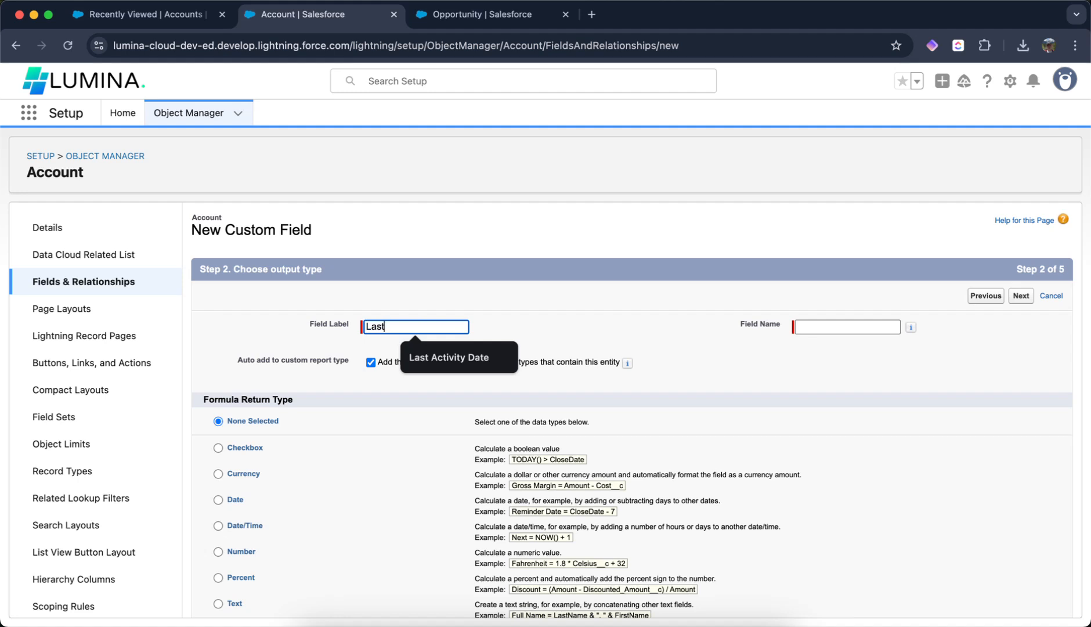
left_click(431, 351)
key("Tab")
scroll(544, 338, "down", 4)
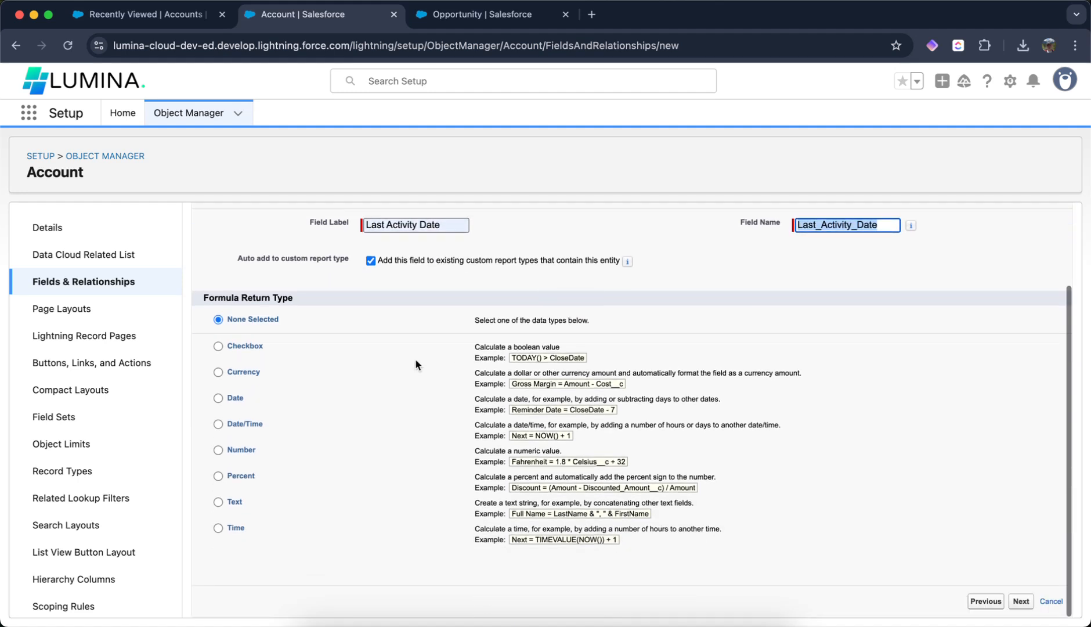
left_click(218, 399)
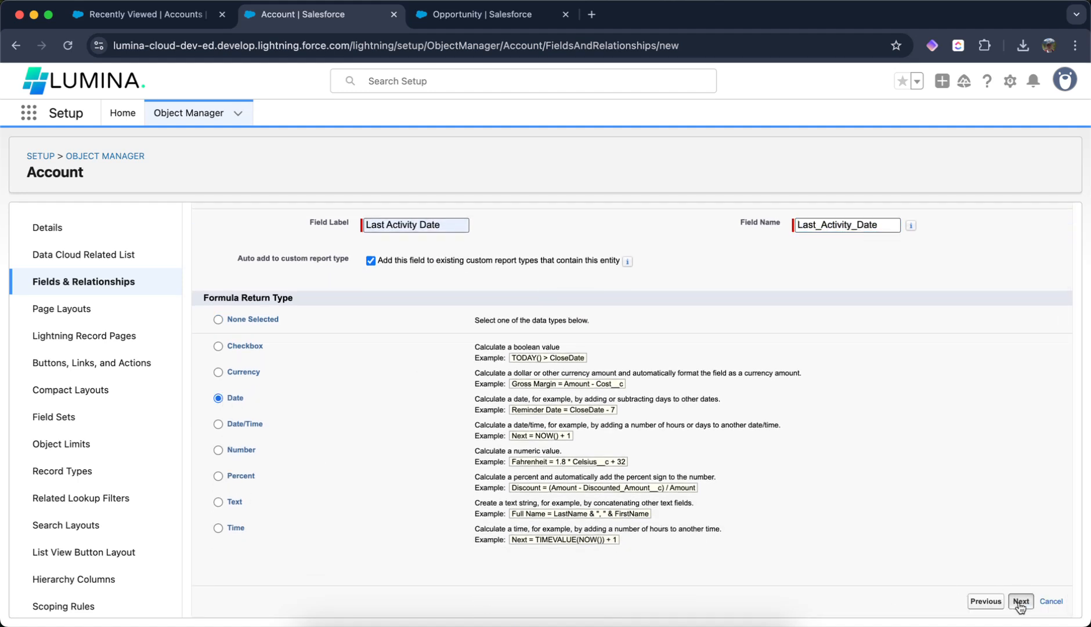
scroll(317, 389, "down", 3)
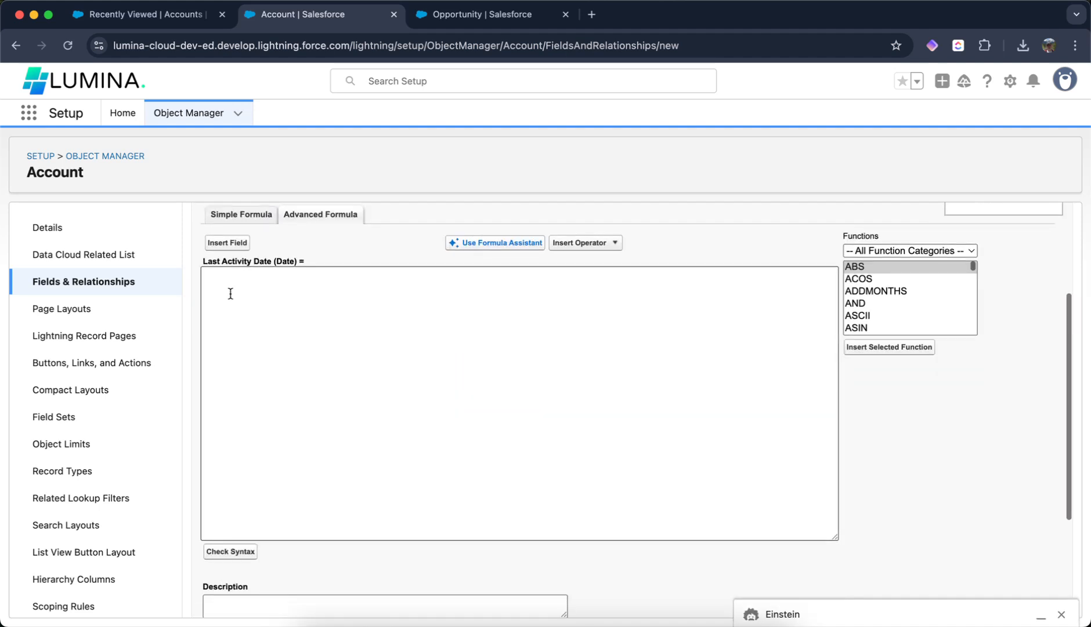
- Insert the Account's Last Activity field so the formula reads LastActivityDate
left_click(227, 242)
left_click(523, 357)
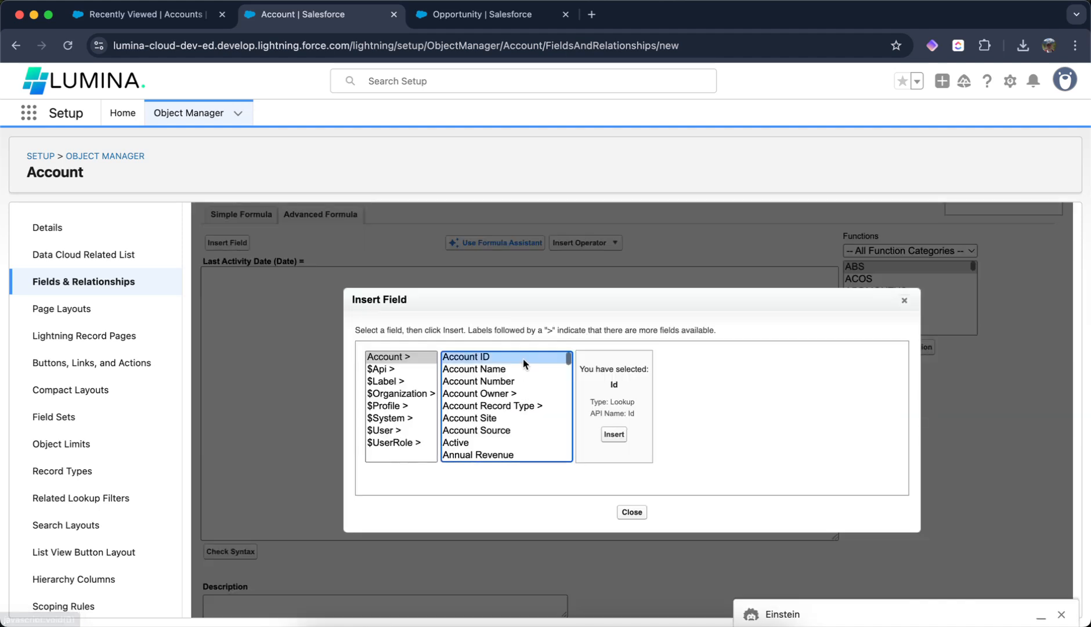
key("l")
left_click(627, 429)
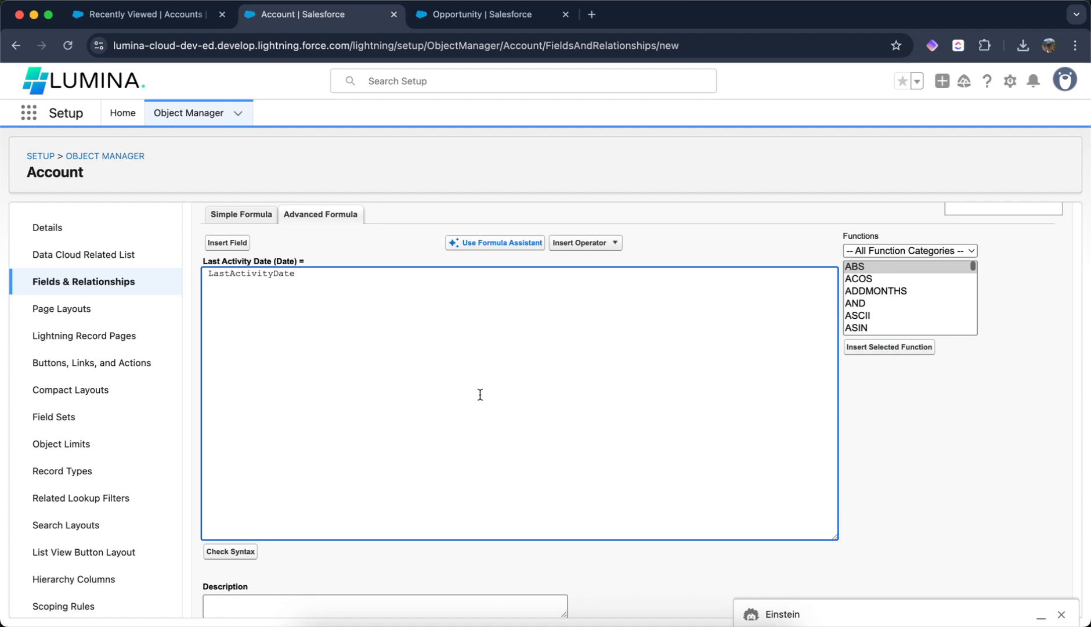
- Keep the default field-level security and layout options and save the new field
scroll(557, 465, "up", 3)
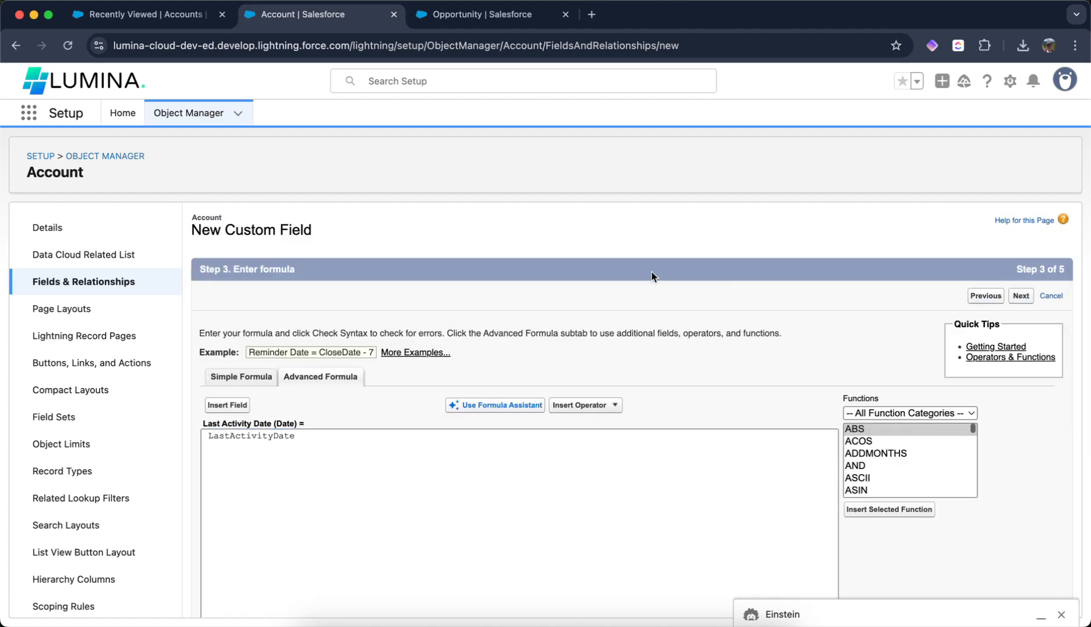
left_click(1017, 297)
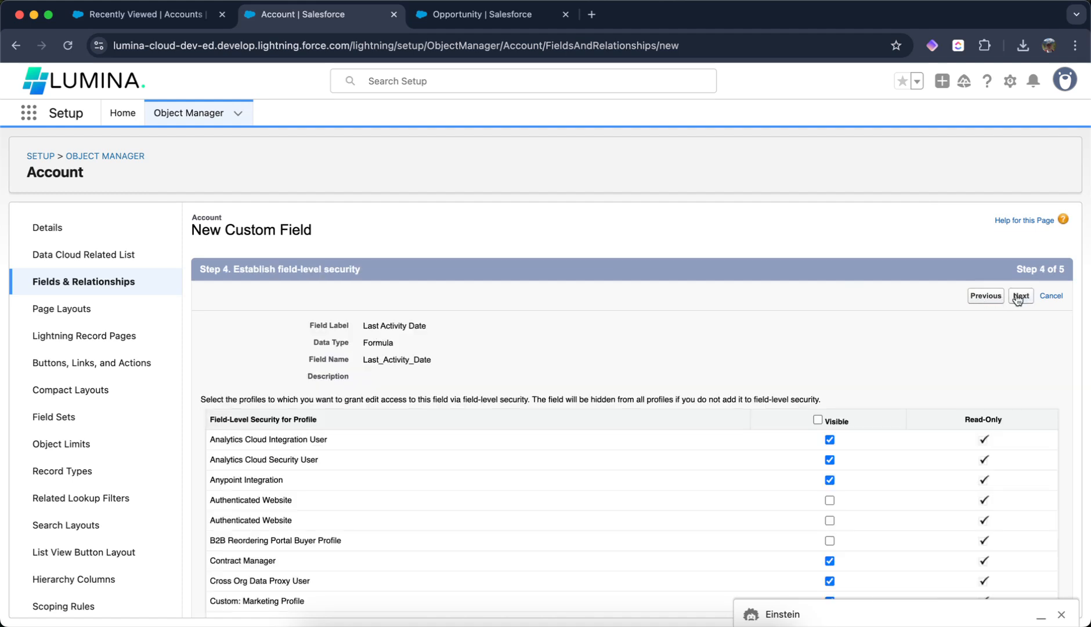
left_click(1020, 296)
left_click(1017, 296)
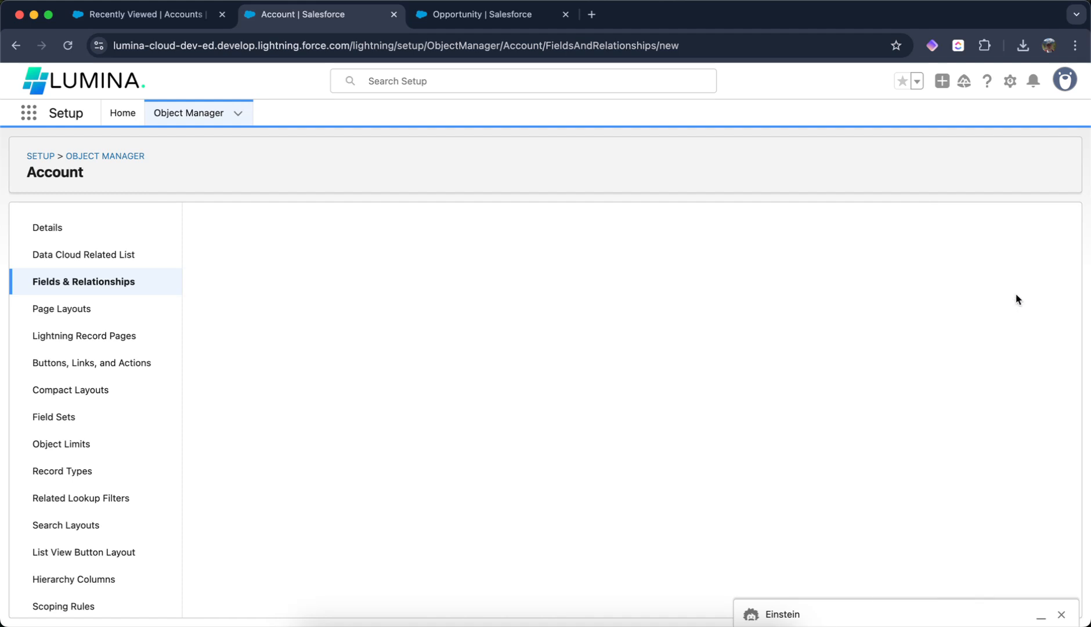
- Open the Lumina Cloud Solutions account and edit its Lightning record page
left_click(179, 18)
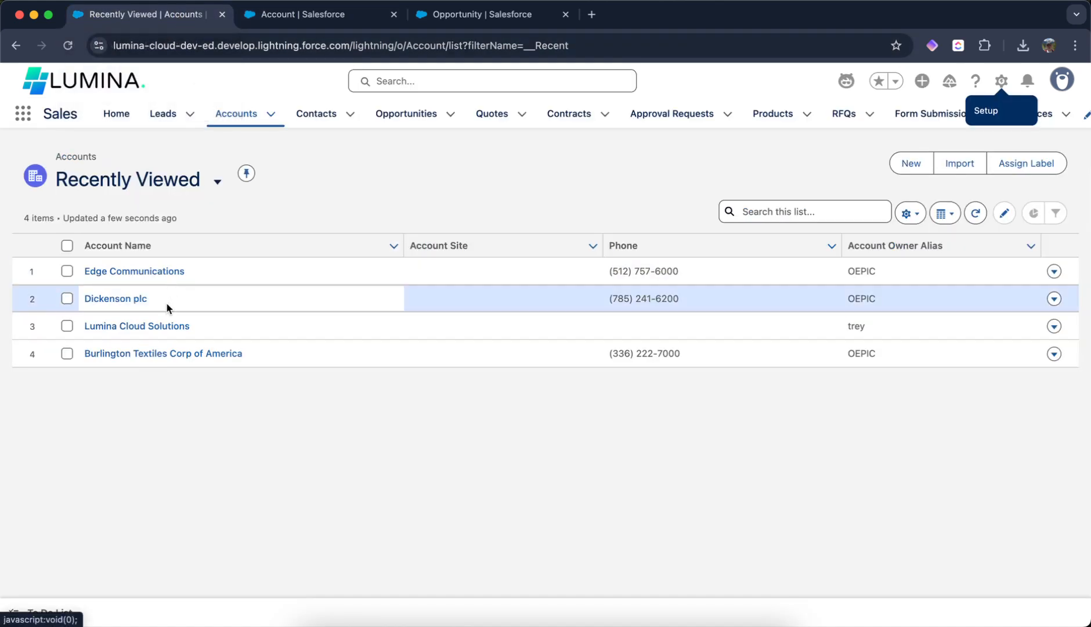
left_click(157, 329)
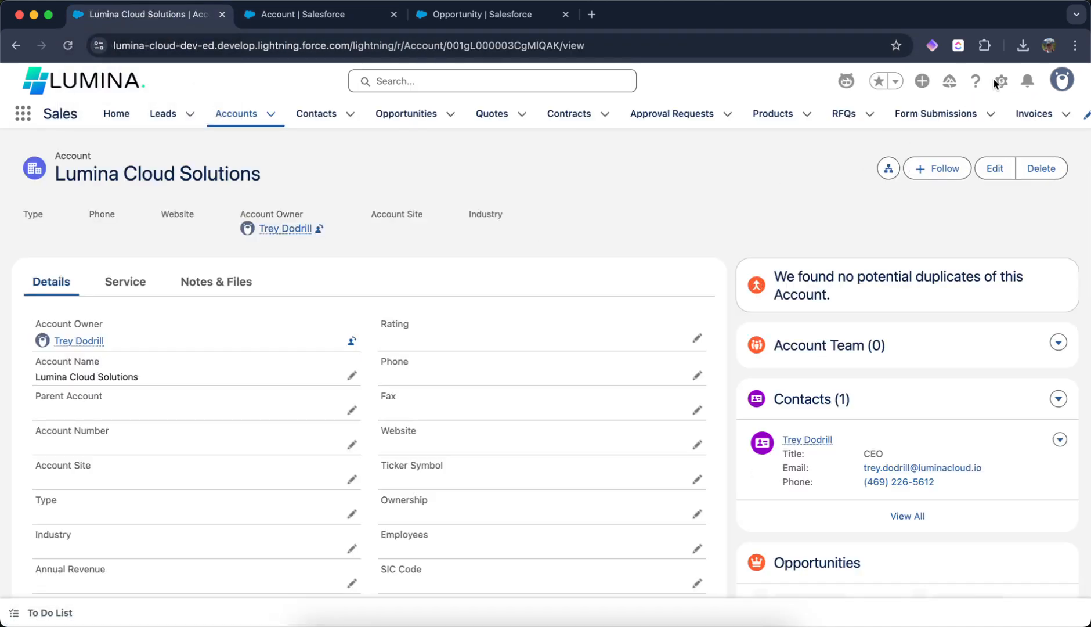
left_click(1006, 80)
left_click(925, 286)
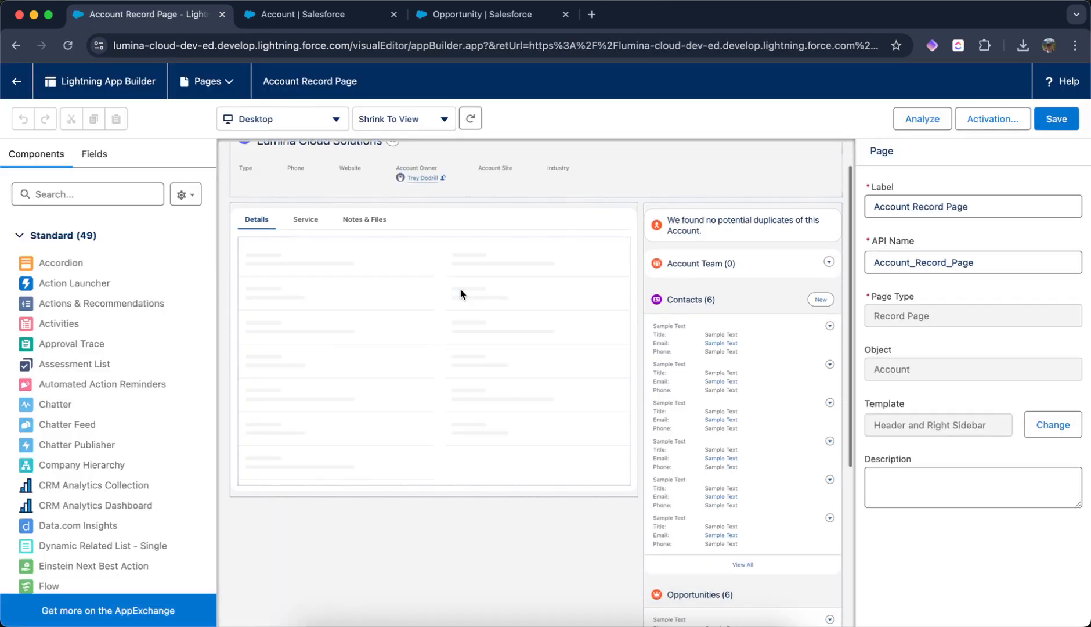
left_click(441, 297)
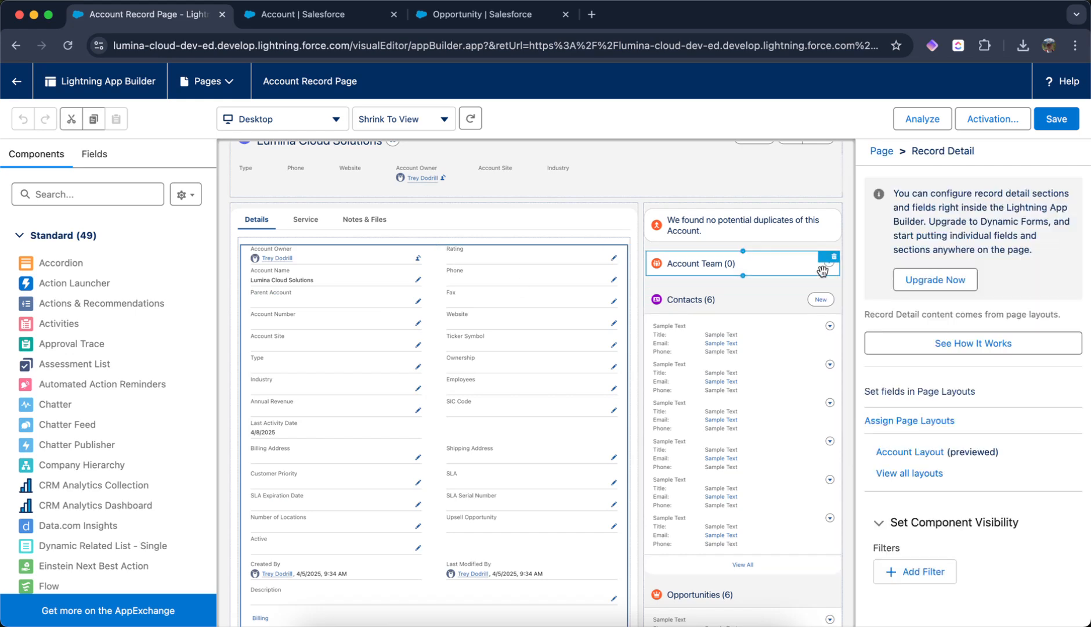
- Upgrade the record details to Dynamic Forms using the Account layout, save the page, and return to the account
left_click(935, 277)
left_click(890, 541)
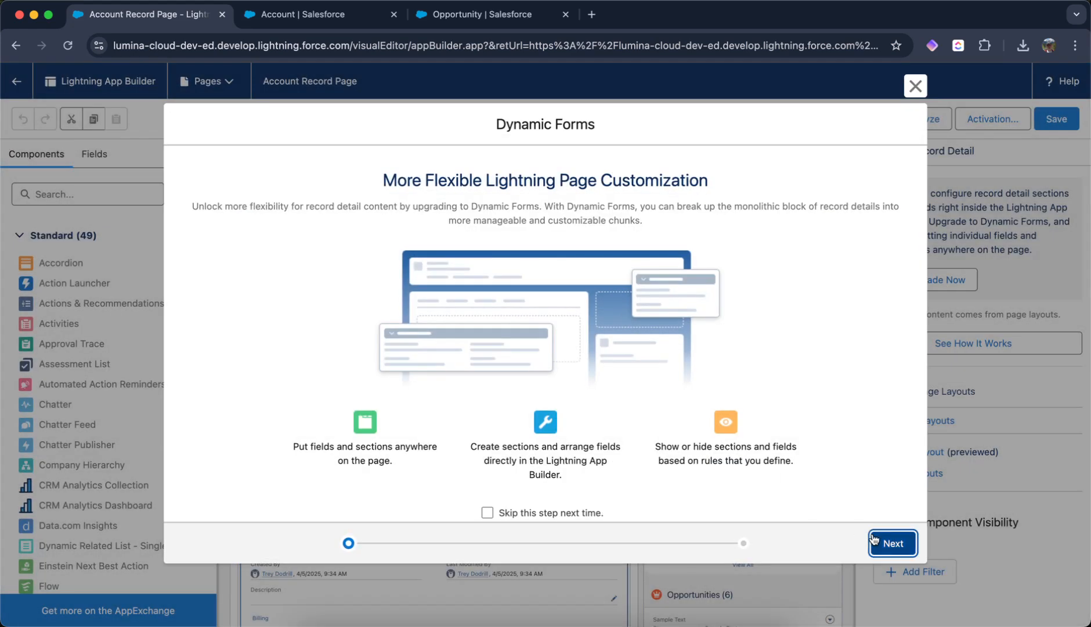
left_click(176, 381)
left_click(889, 543)
scroll(353, 284, "down", 5)
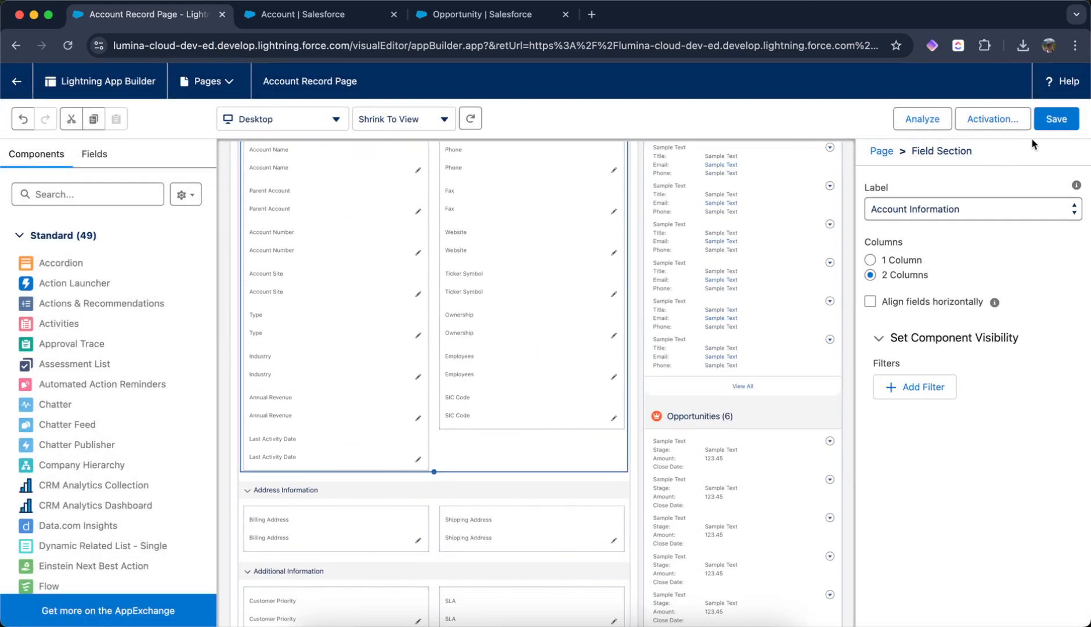
left_click(1056, 119)
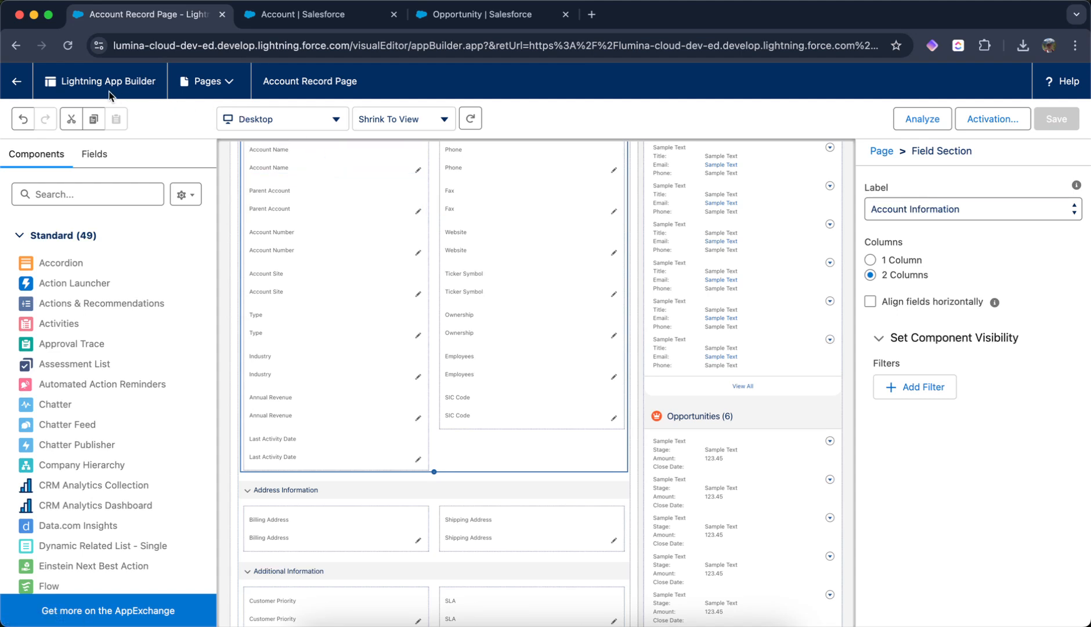
left_click(16, 81)
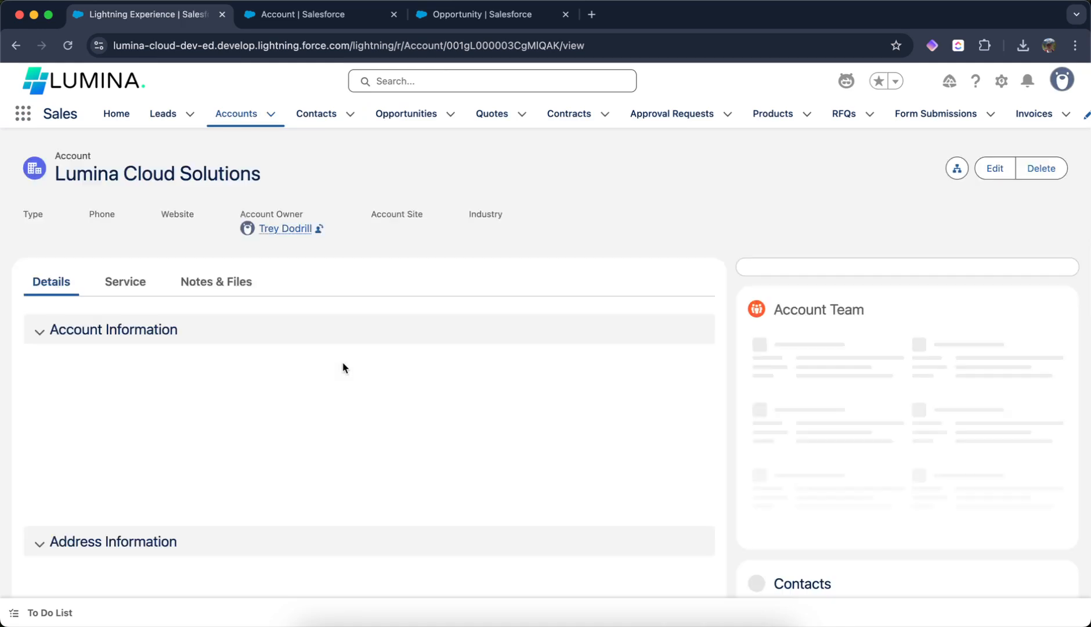
- Open the Dickenson plc account from the recently viewed Accounts list and examine its Last Activity Date field
scroll(329, 376, "down", 5)
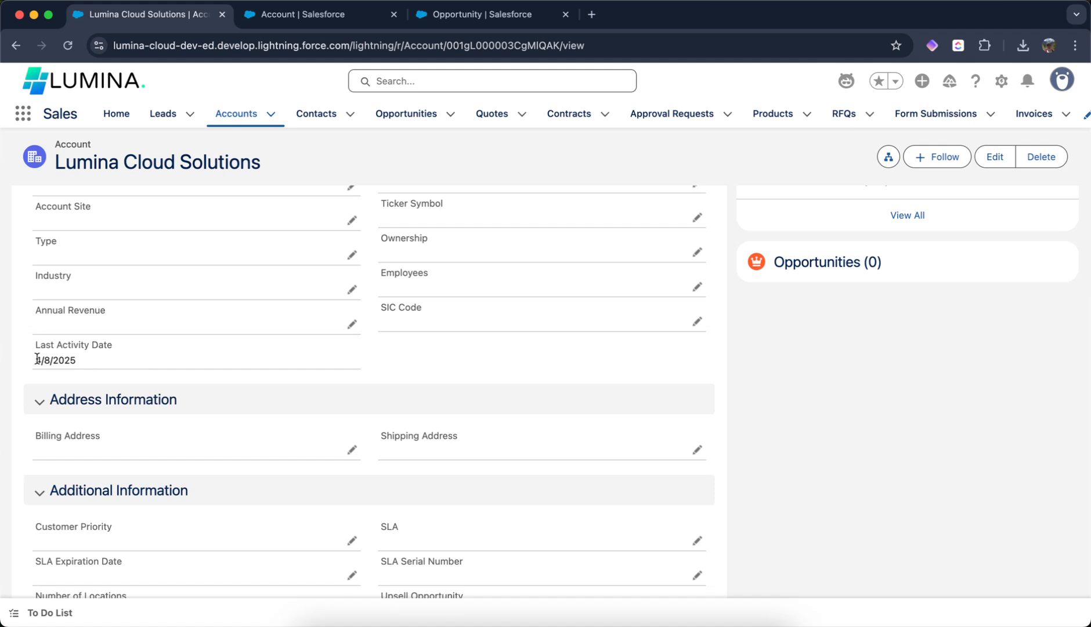
left_click(233, 119)
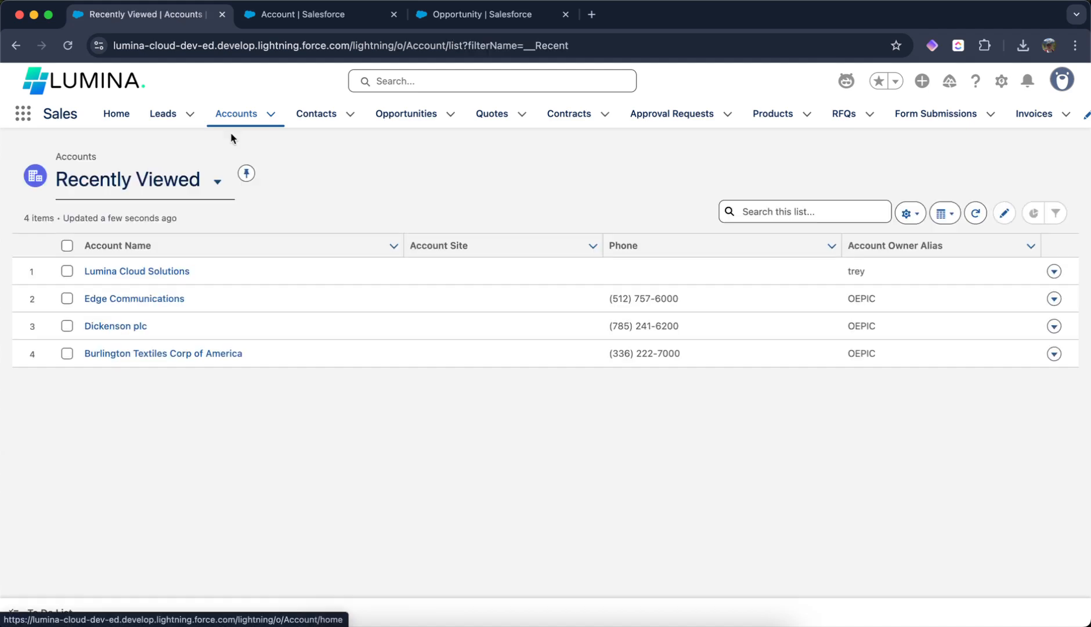
left_click(153, 354)
scroll(232, 350, "down", 5)
left_click(204, 123)
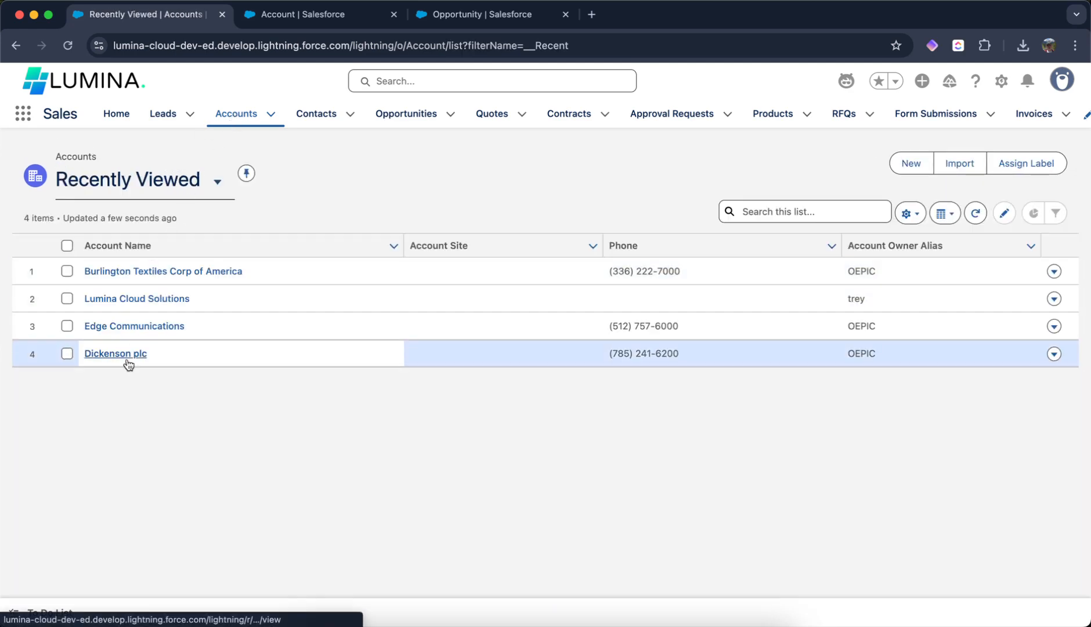
left_click(126, 356)
scroll(186, 368, "down", 3)
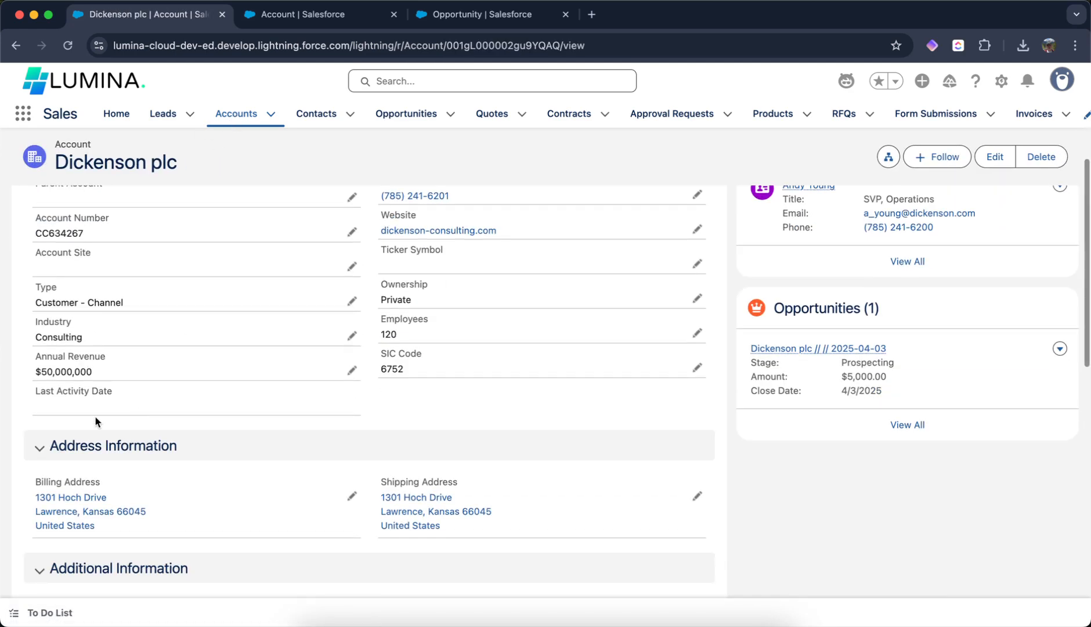
scroll(195, 348, "up", 2)
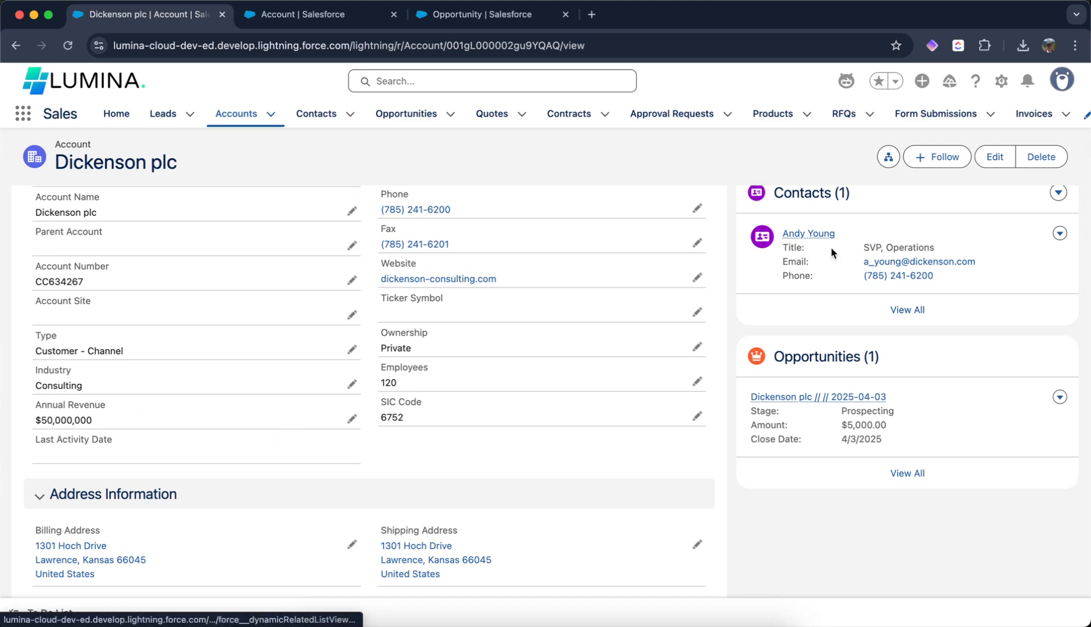
scroll(384, 338, "up", 5)
scroll(384, 338, "down", 5)
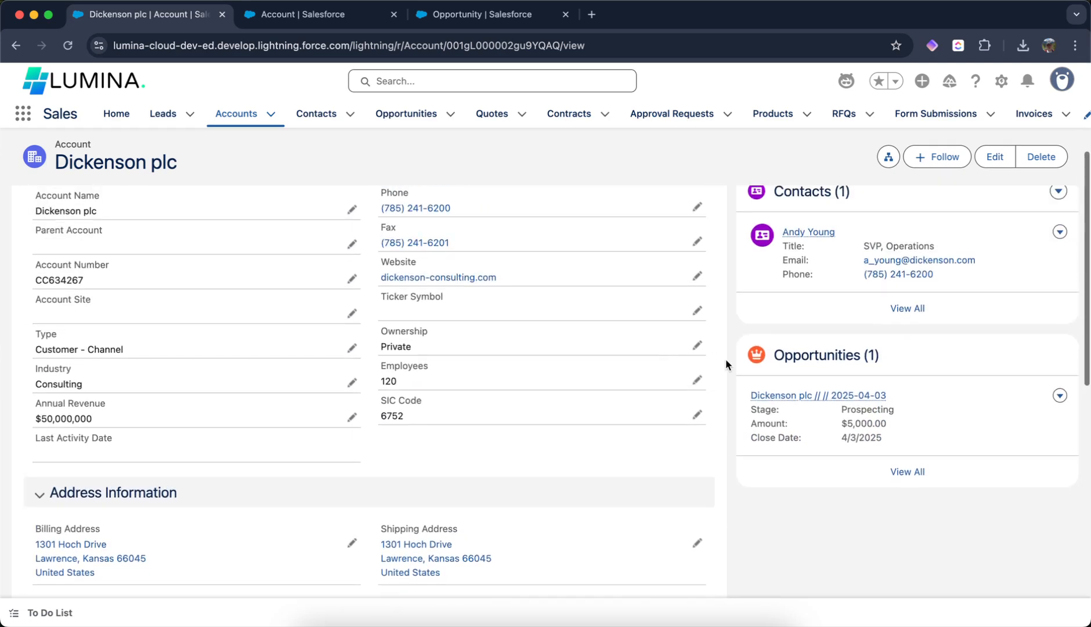
- Open the account's contact Andy Young and log a call from the contact's activity panel
left_click(808, 232)
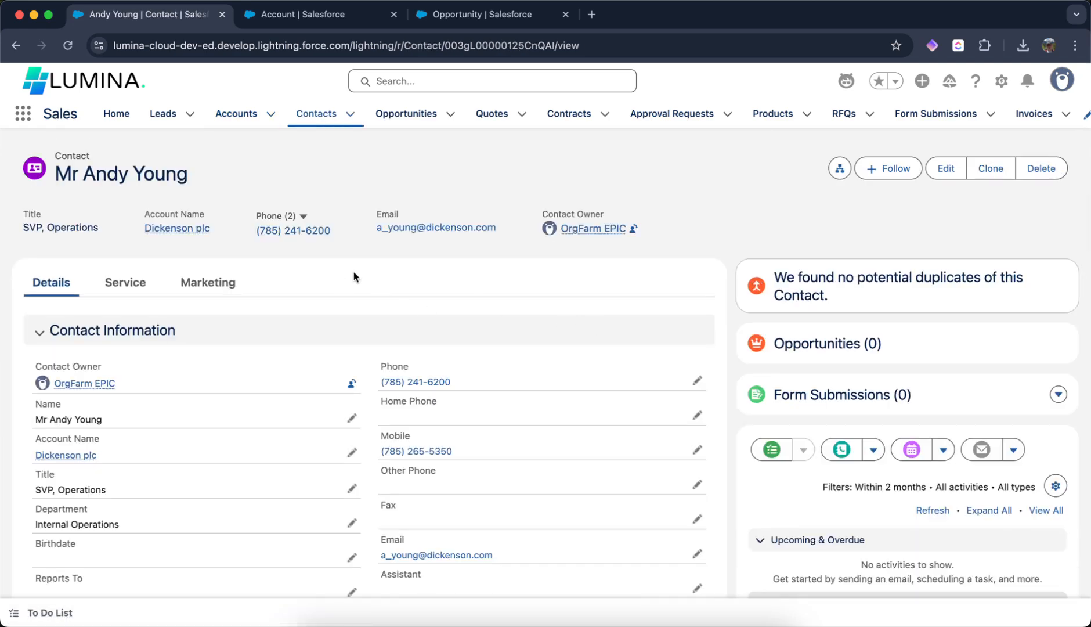
scroll(685, 307, "down", 10)
scroll(685, 307, "up", 7)
left_click(842, 306)
left_click(1040, 573)
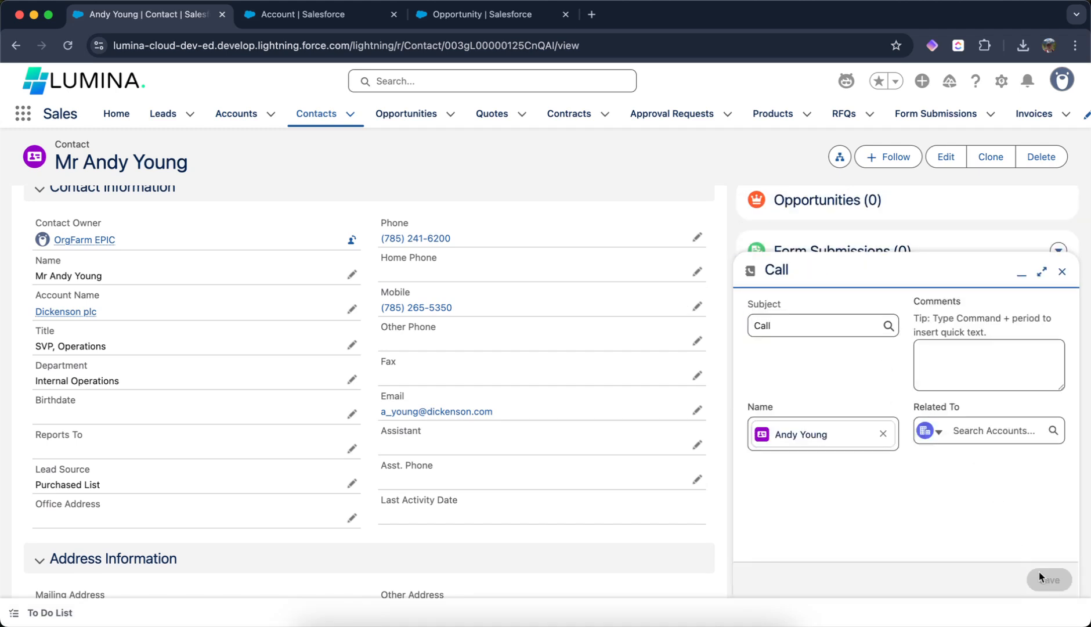
- Check the Last Activity Date on the contact, then on the Dickenson plc account
left_click_drag(376, 516, 440, 513)
scroll(364, 404, "up", 3)
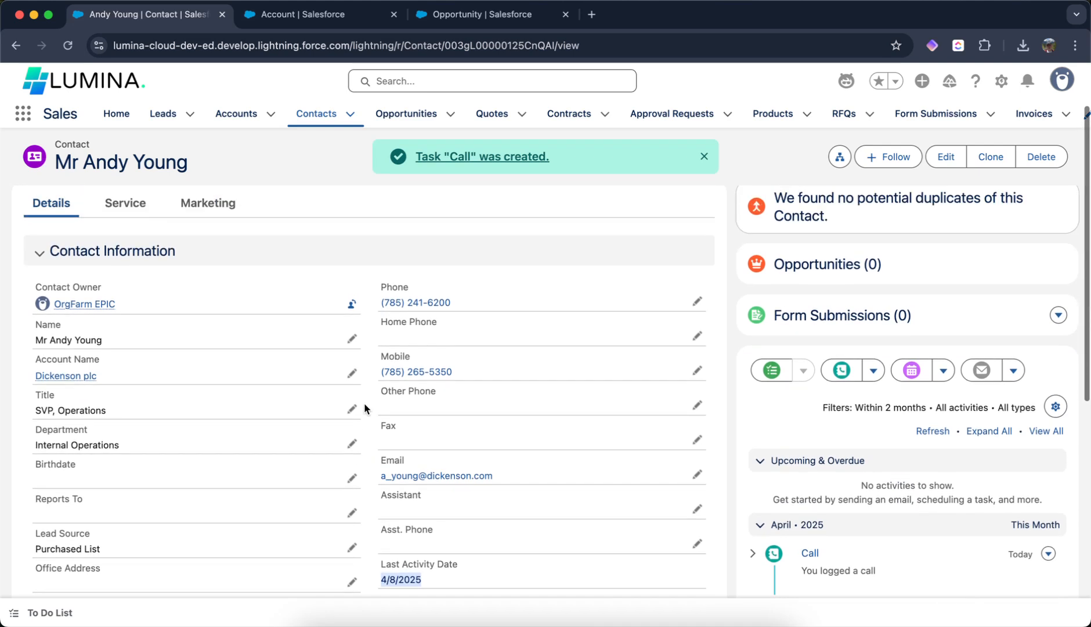
left_click(89, 454)
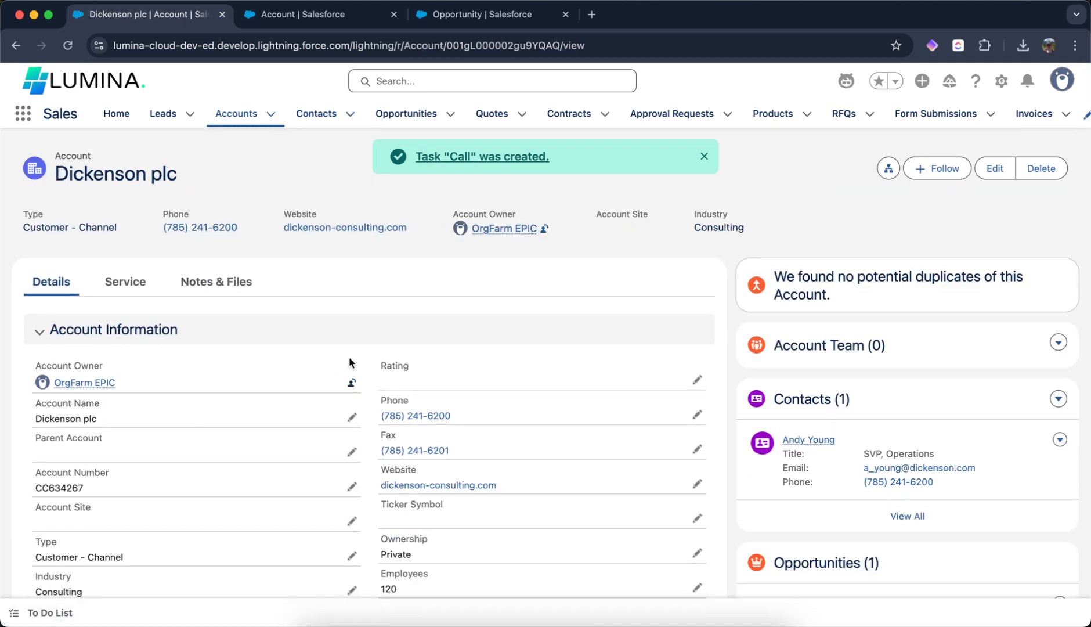
scroll(372, 299, "down", 5)
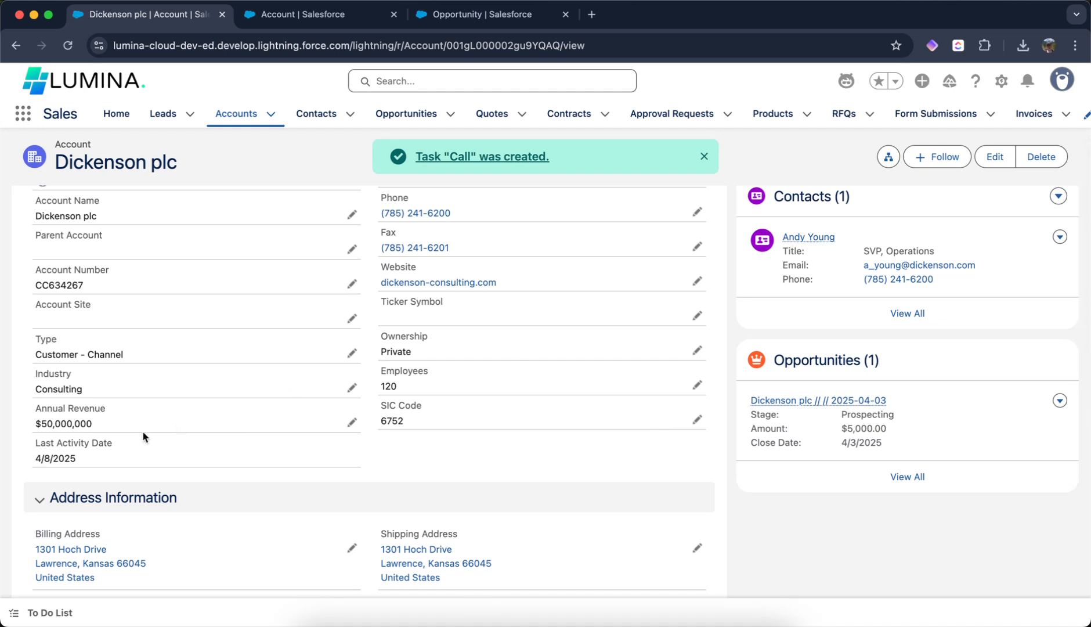
left_click_drag(45, 455, 92, 462)
left_click(428, 454)
scroll(430, 382, "up", 1)
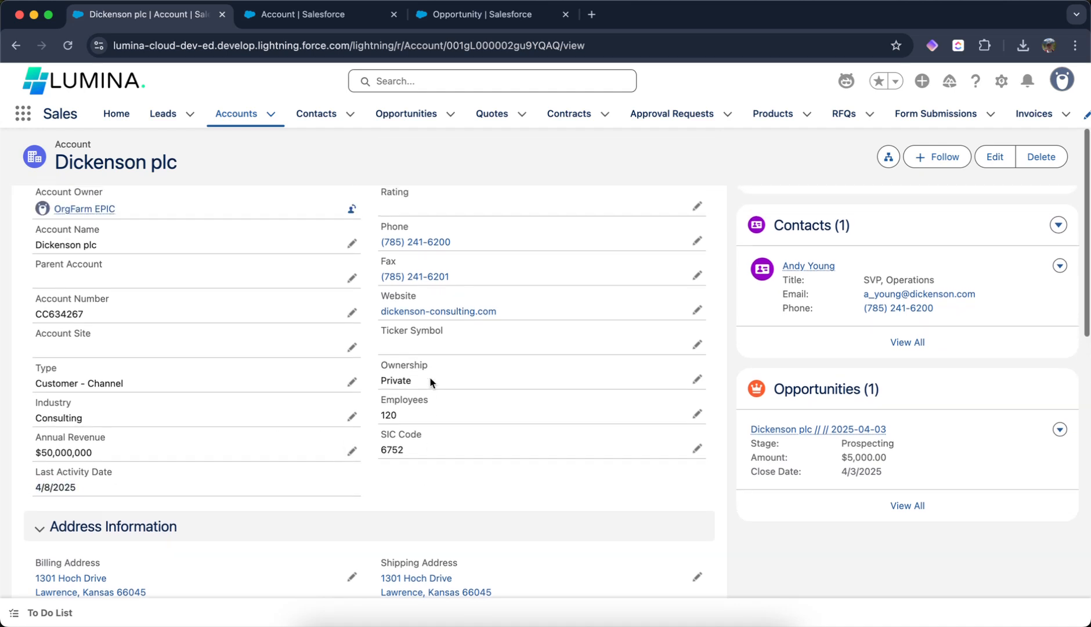
scroll(487, 316, "up", 5)
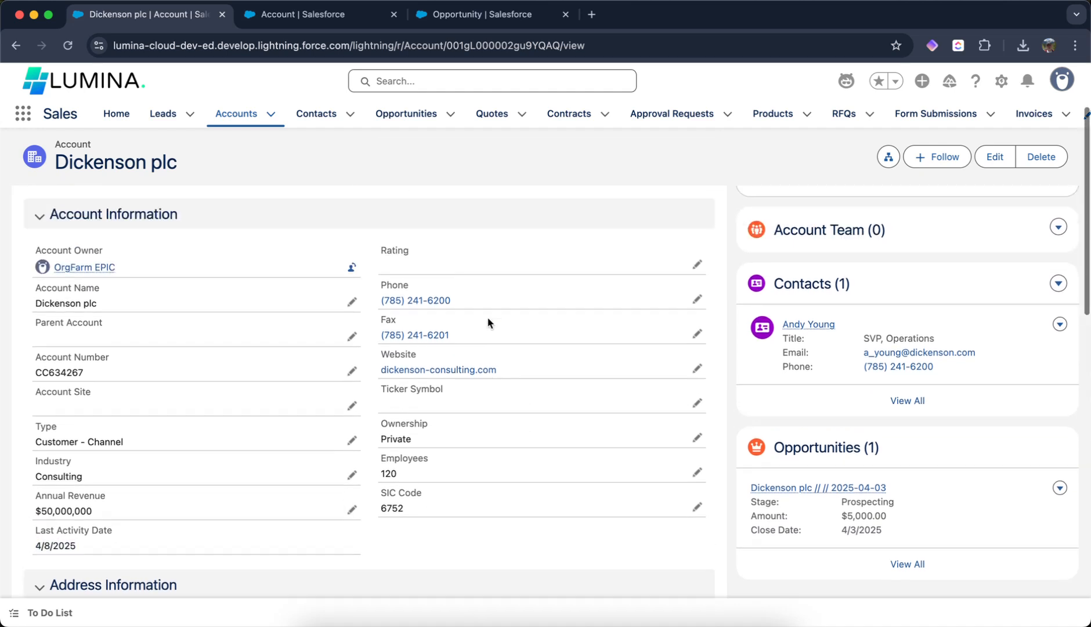